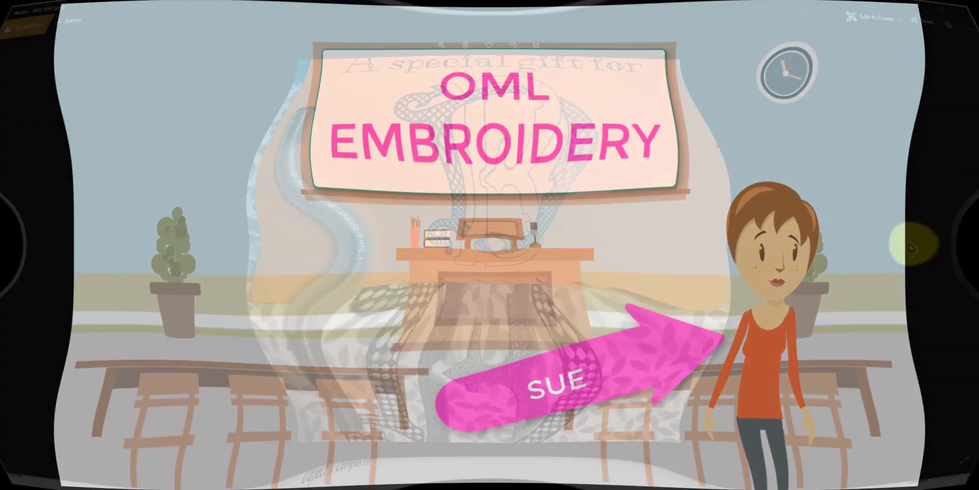
- Finish viewing the monogram card and fabric photos and close the photo viewer
left_click(952, 250)
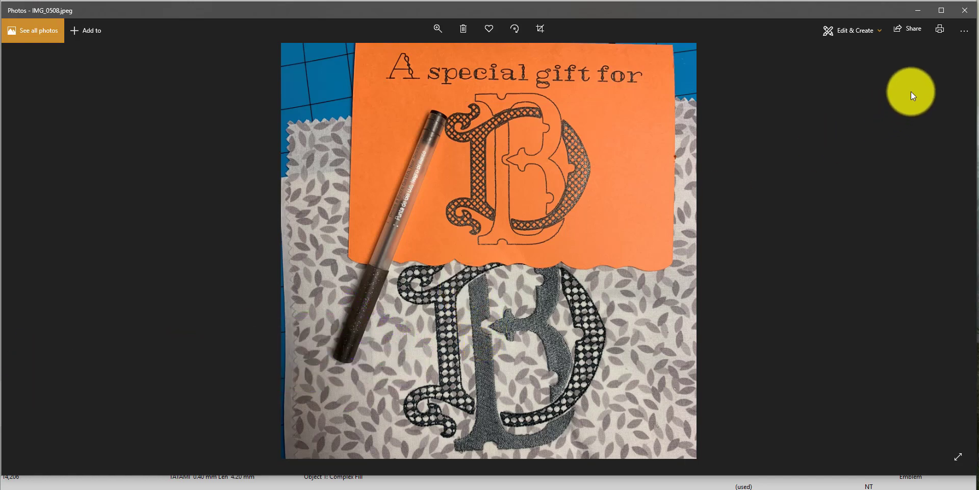
left_click(964, 10)
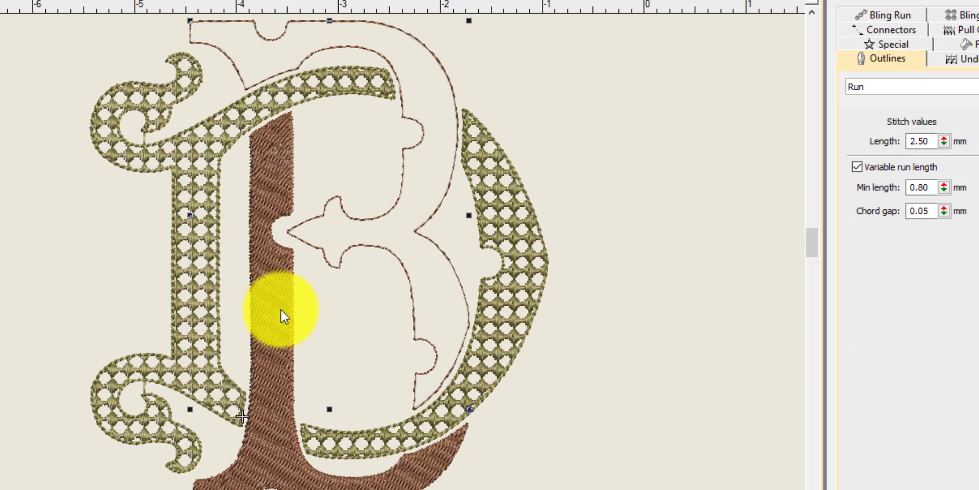
- Remove the remaining Tatami fill from the lower part of the letter B, keeping its run-stitch outline
left_click(261, 300)
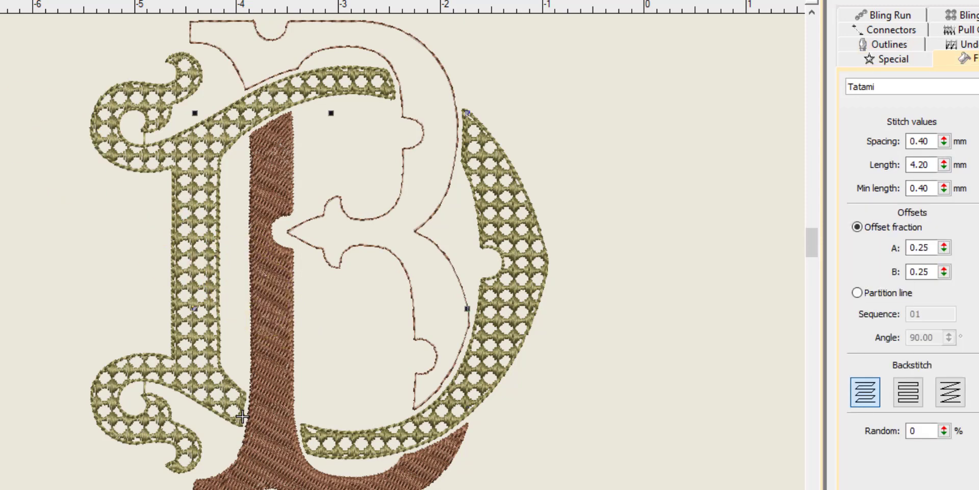
key("ctrl+z")
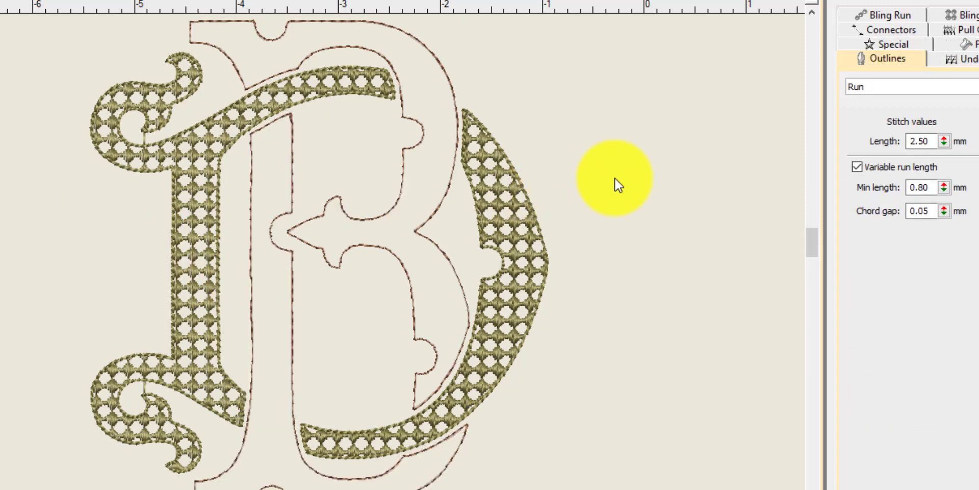
left_click(449, 185)
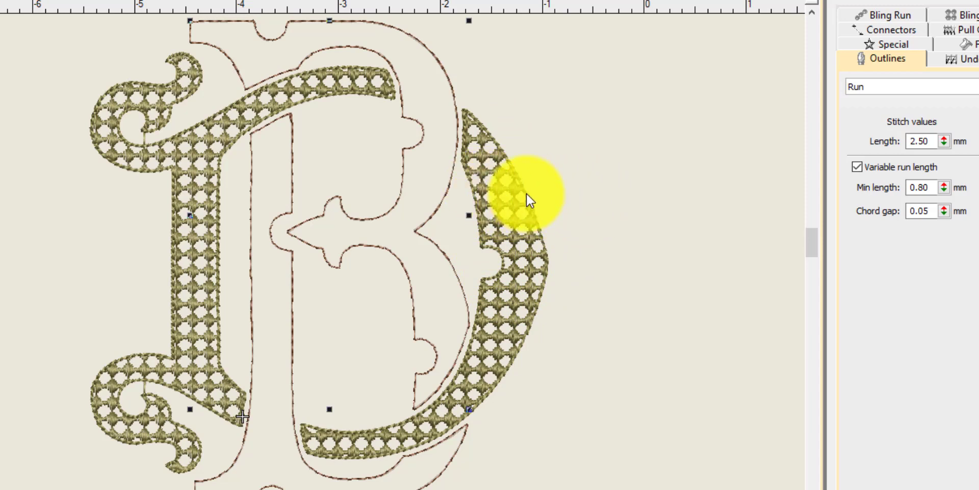
- Change the motif fill of the D's curved right section to Square01
left_click(509, 208)
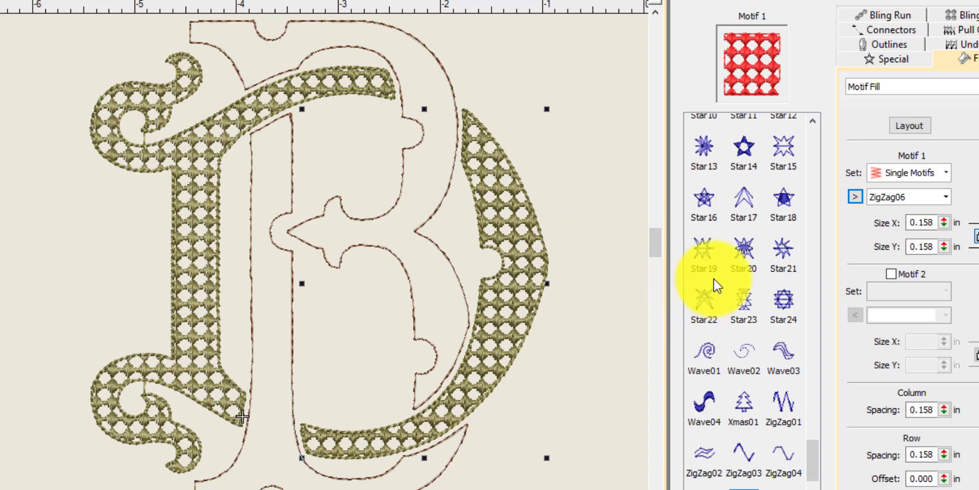
scroll(715, 270, "down", 6)
scroll(725, 299, "up", 12)
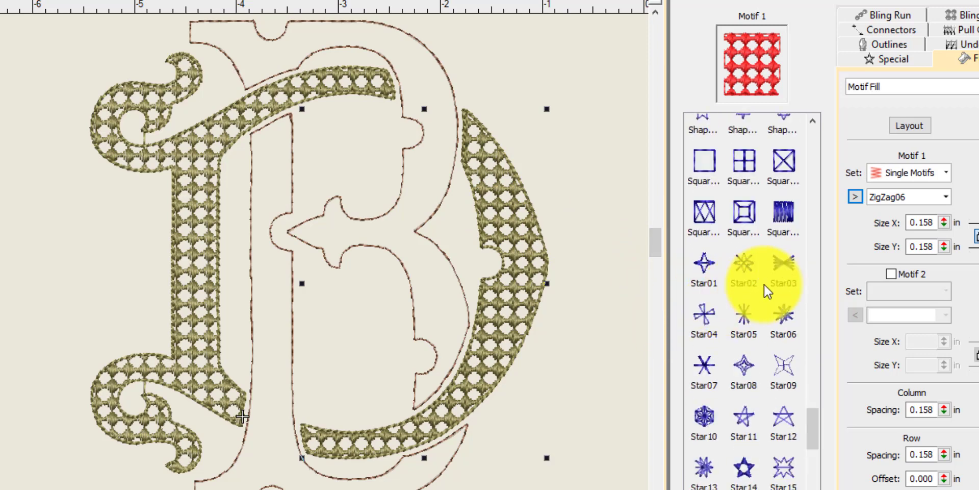
left_click(704, 163)
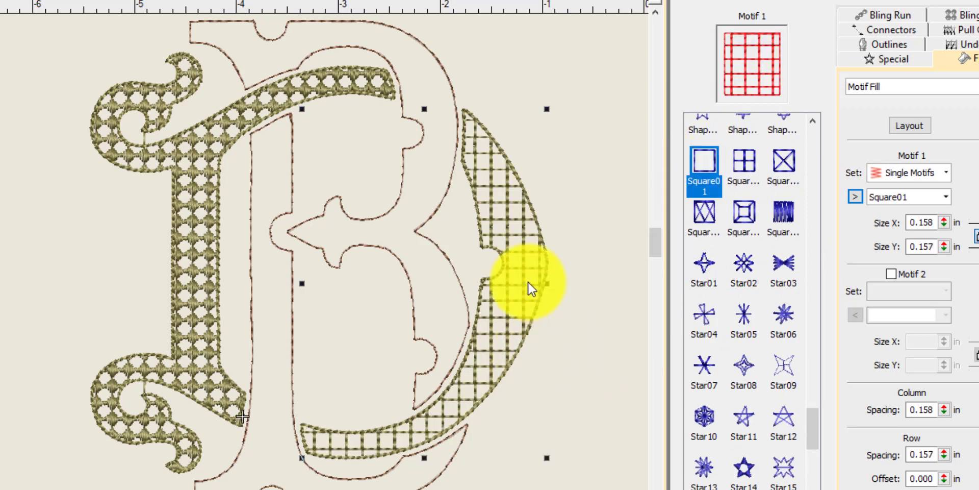
- Change the outline of the D's curved right section from Backstitch to Run
left_click(531, 324)
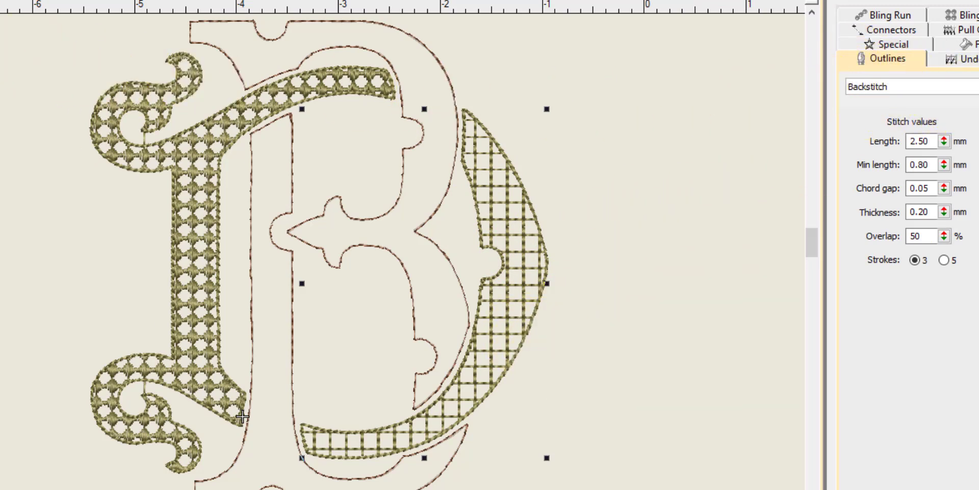
left_click(2, 163)
left_click(659, 275)
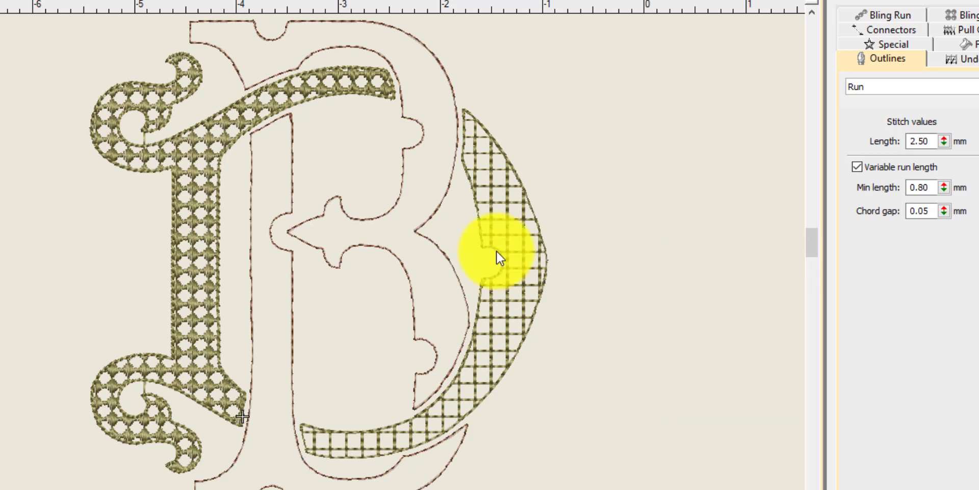
- Try the ZigZag05 and Xmas01 motifs in the D's left scrolled section, then set its motif fill to Wave01
left_click(207, 146)
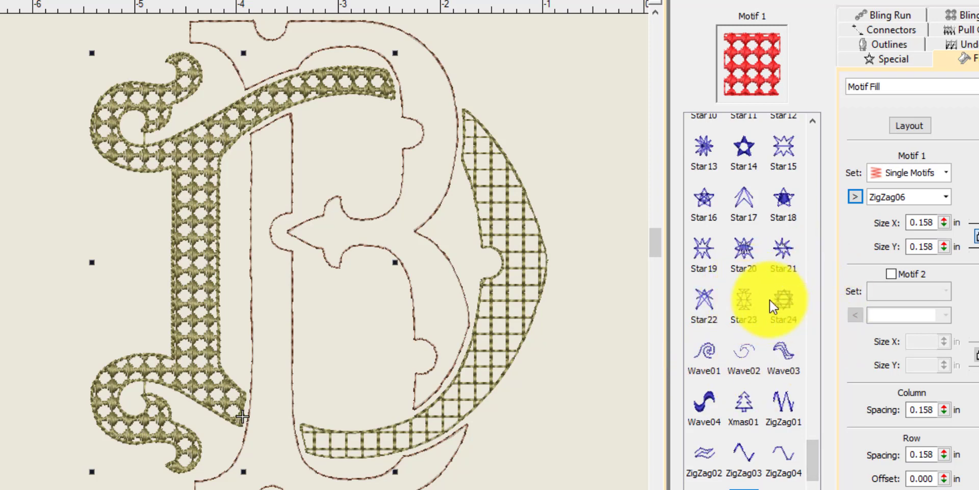
scroll(717, 321, "down", 2)
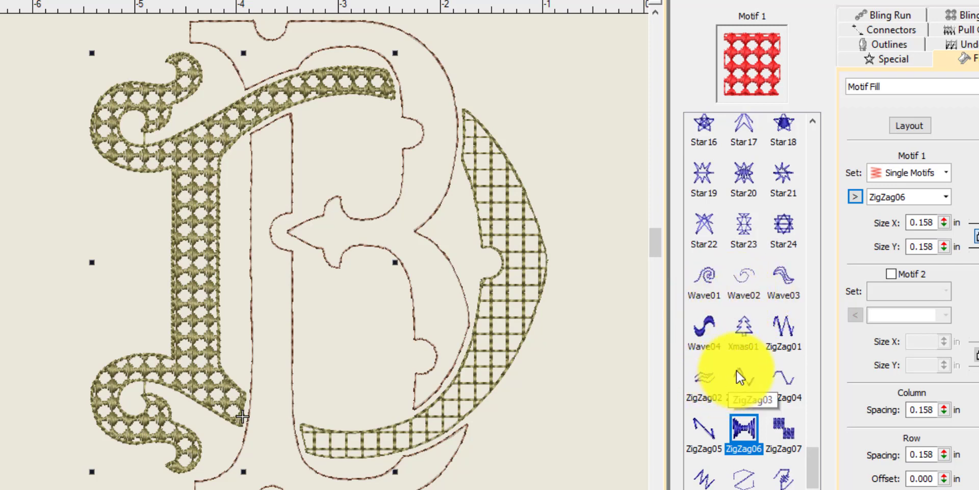
left_click(703, 428)
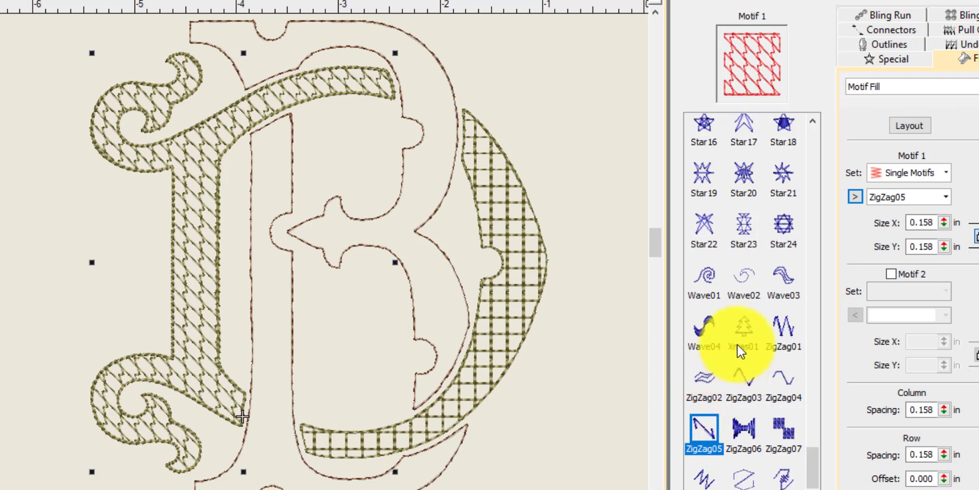
left_click(745, 325)
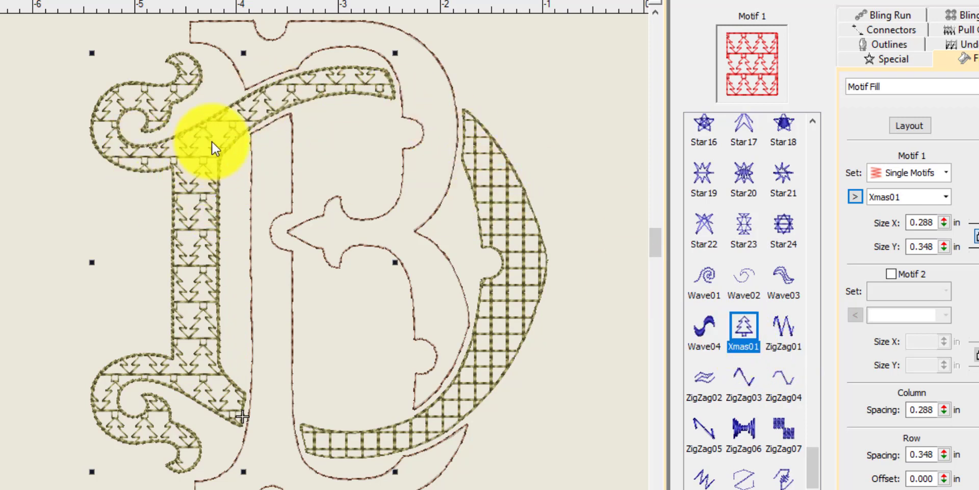
left_click(711, 268)
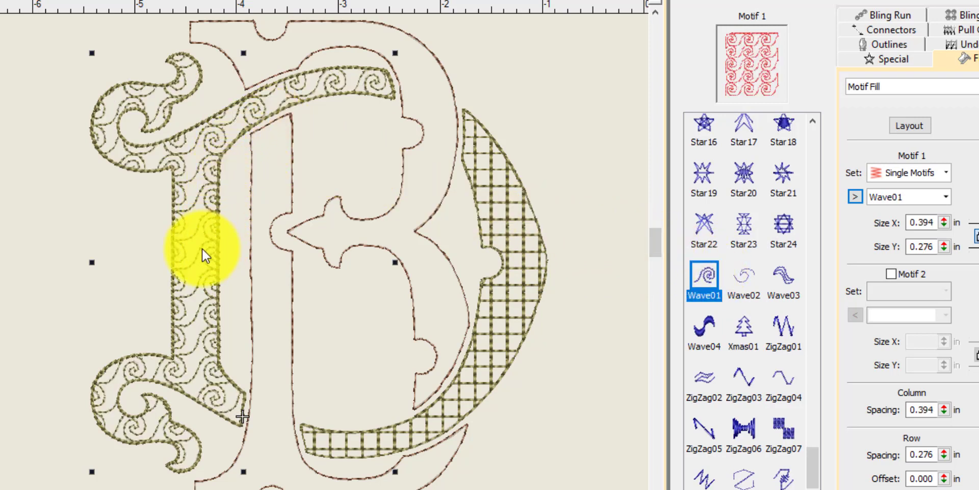
- Change the outline of the D's left scrolled section from Backstitch to Run
left_click(219, 154)
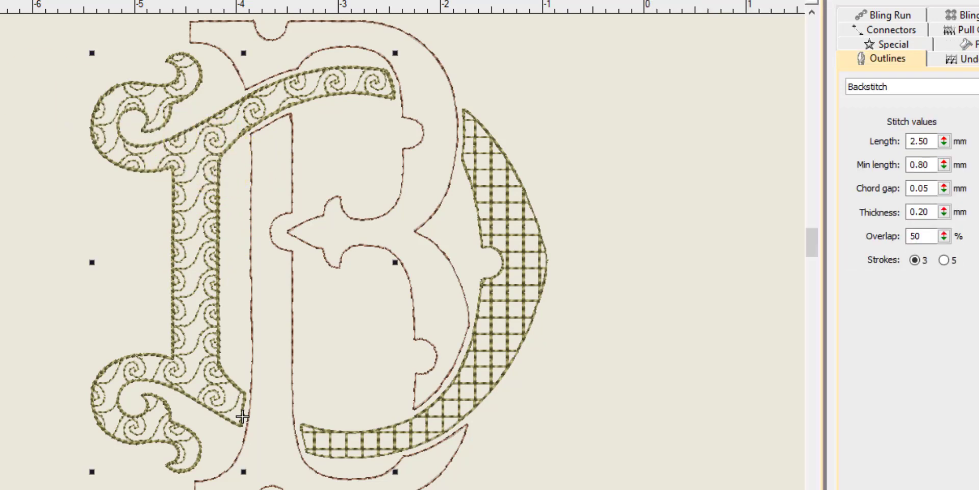
key("Up")
key("Escape")
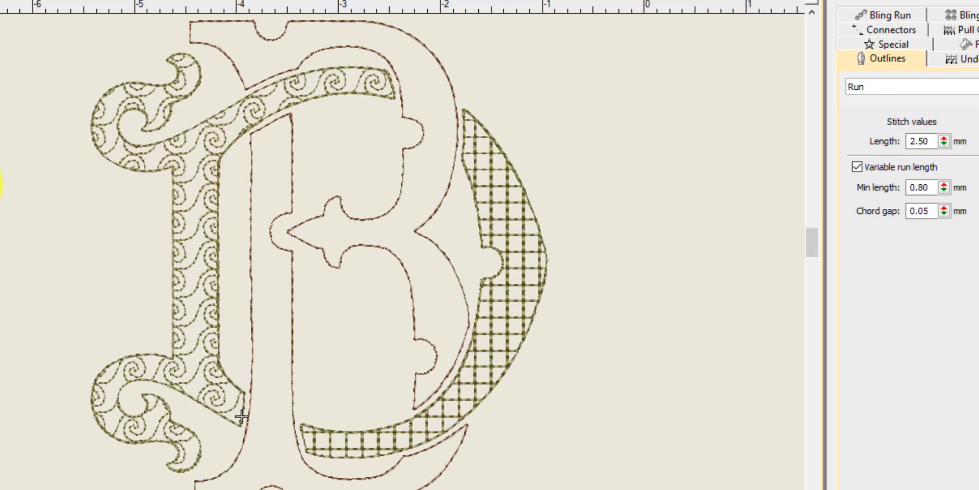
left_click(125, 113)
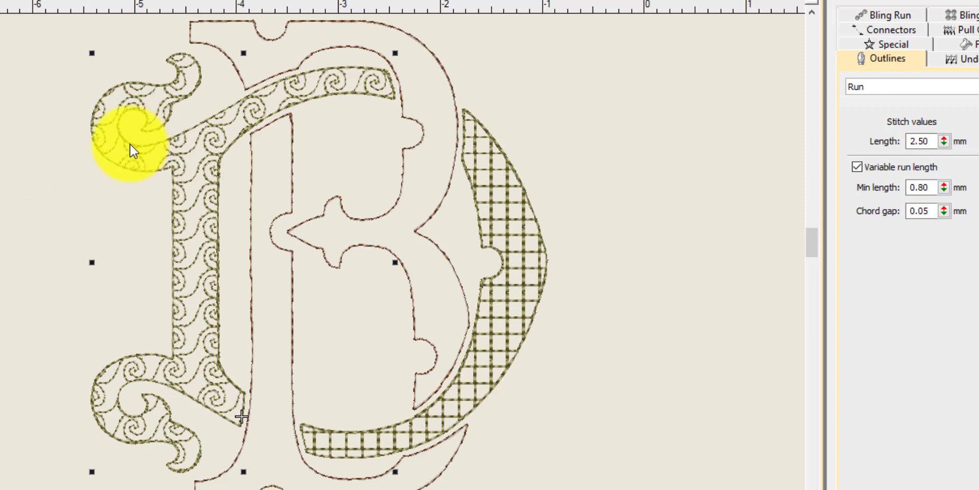
key("Escape")
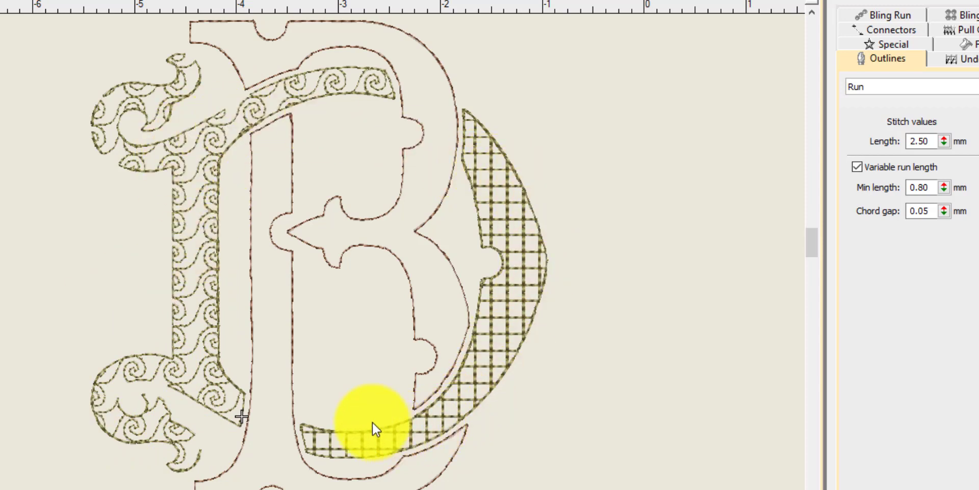
left_click(173, 140)
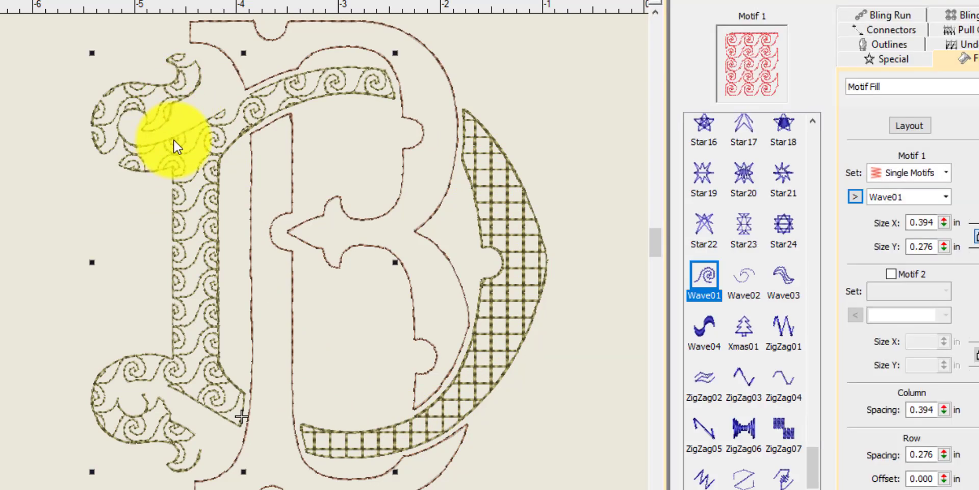
left_click(292, 287)
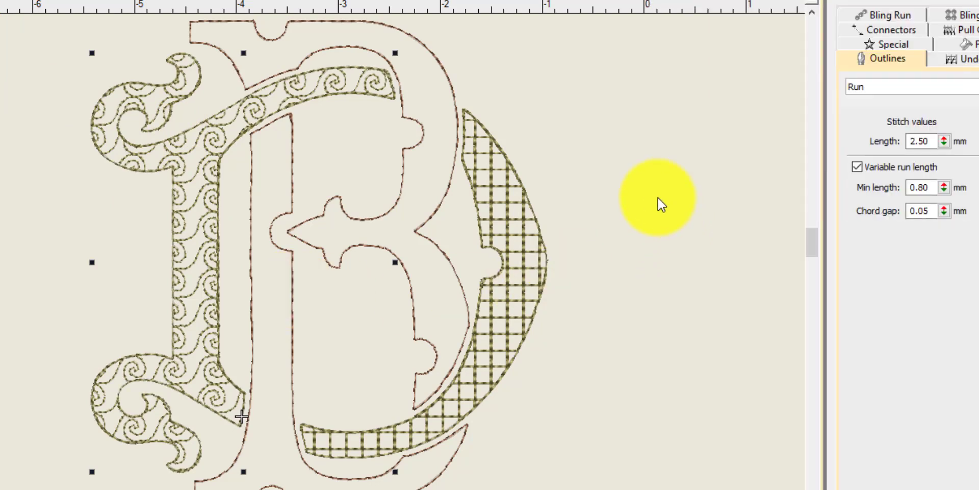
left_click(602, 234)
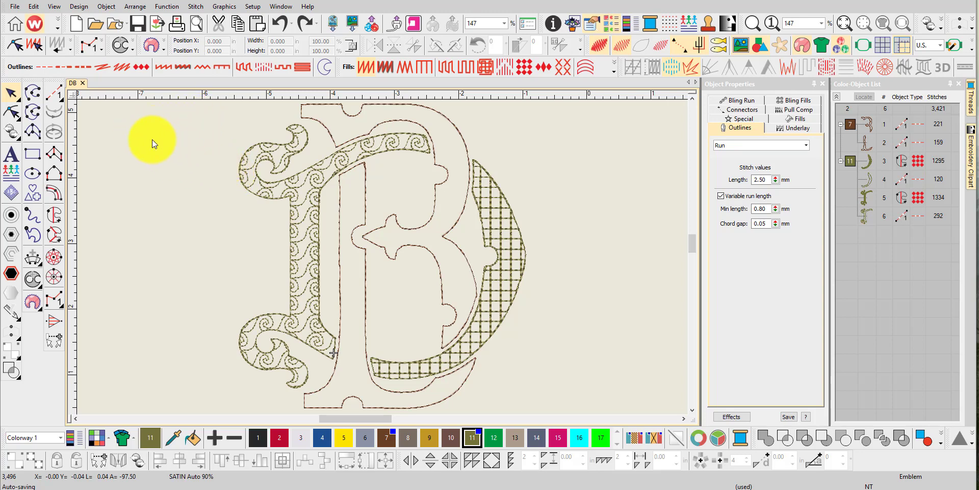
- Capture the monogram design as a virtual decoration bitmap at 300 DPI
left_click(14, 7)
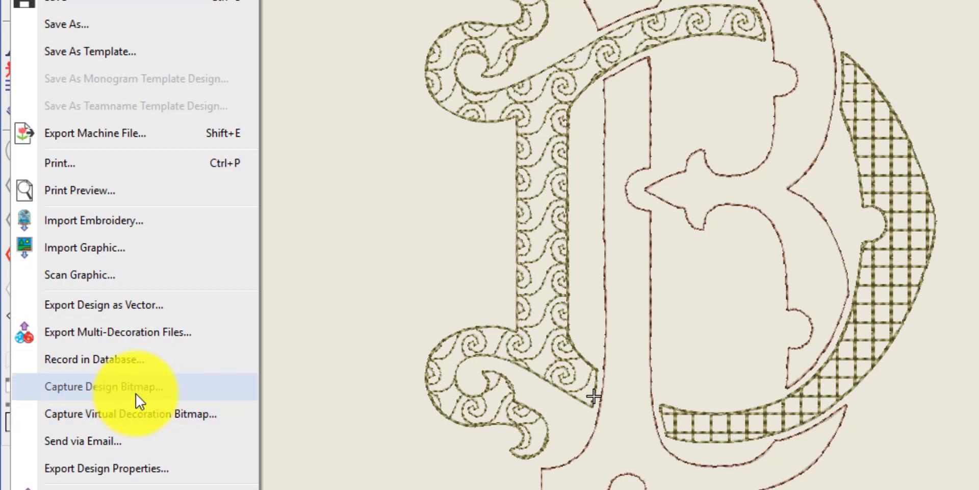
left_click(177, 417)
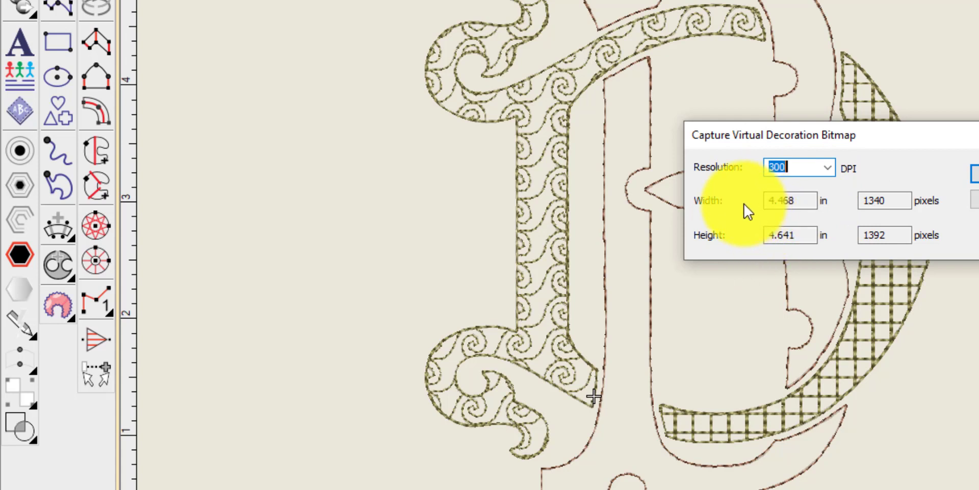
left_click(787, 207)
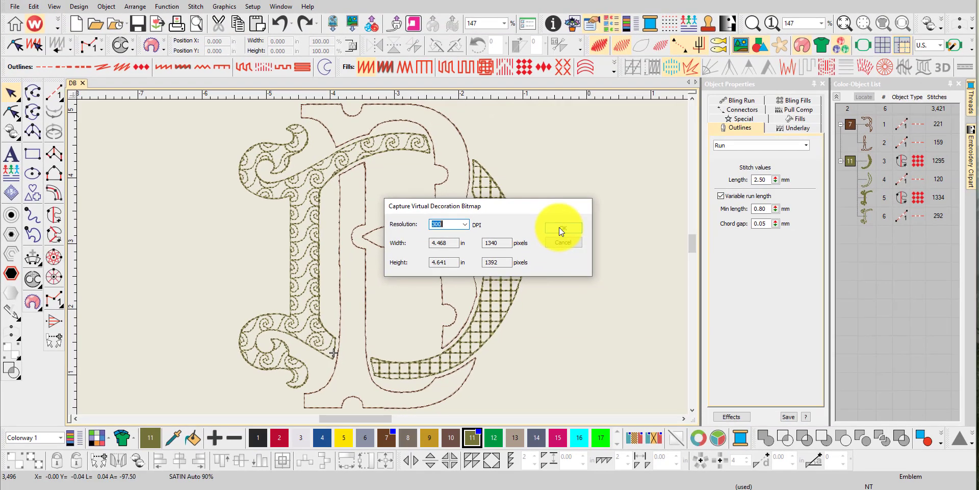
left_click(559, 227)
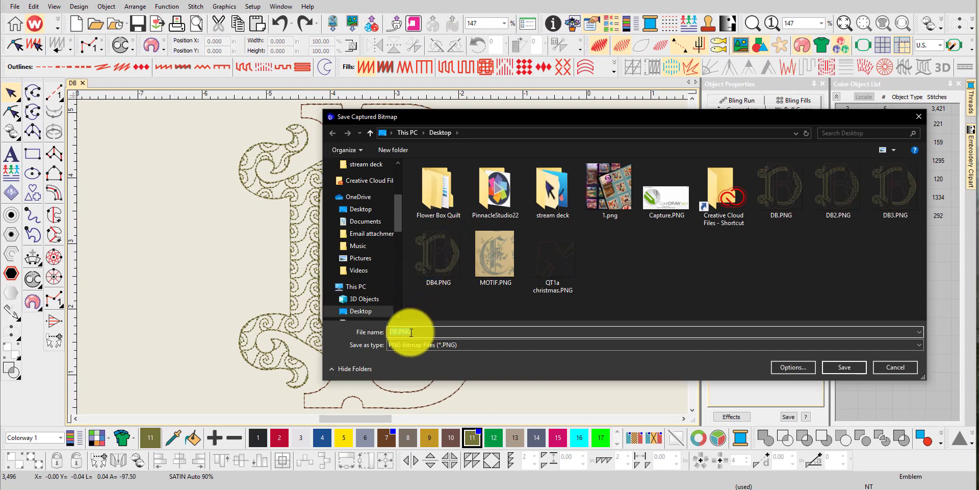
- Save the captured bitmap to the Desktop as DB4.PNG, replacing the existing file
left_click(399, 332)
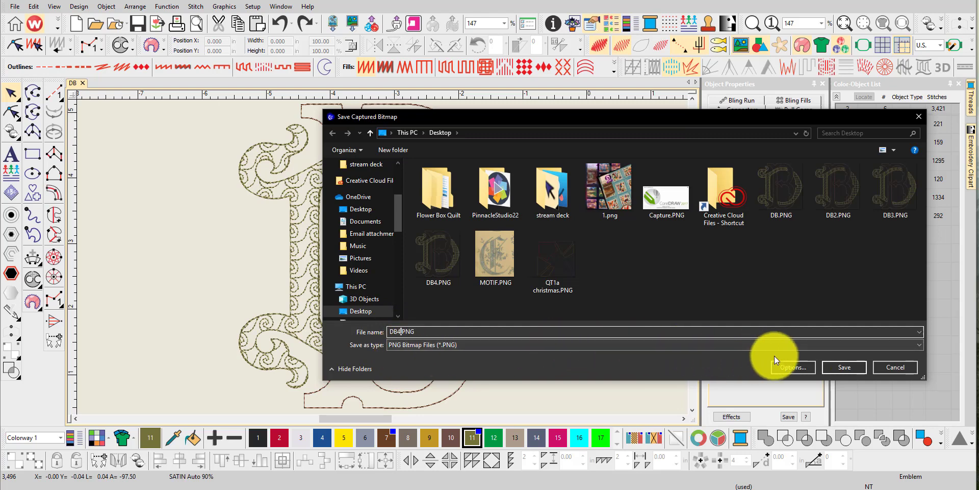
left_click(842, 367)
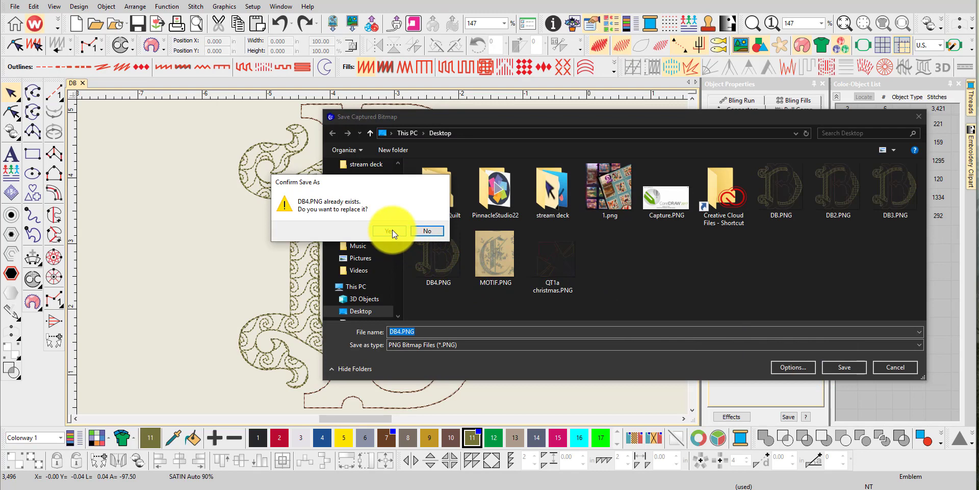
left_click(393, 229)
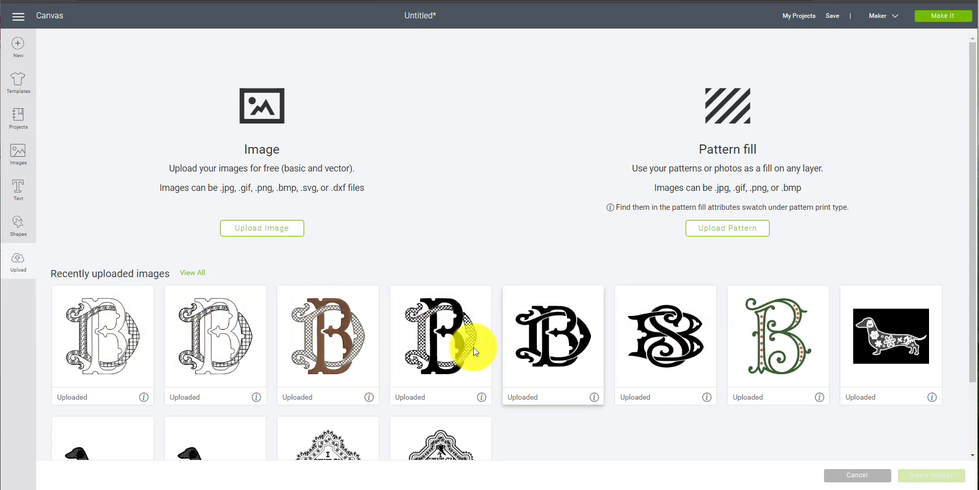
- Switch to Cricut Design Space, upload the captured monogram bitmap with image type Simple, and continue to background erasing
scroll(347, 339, "down", 2)
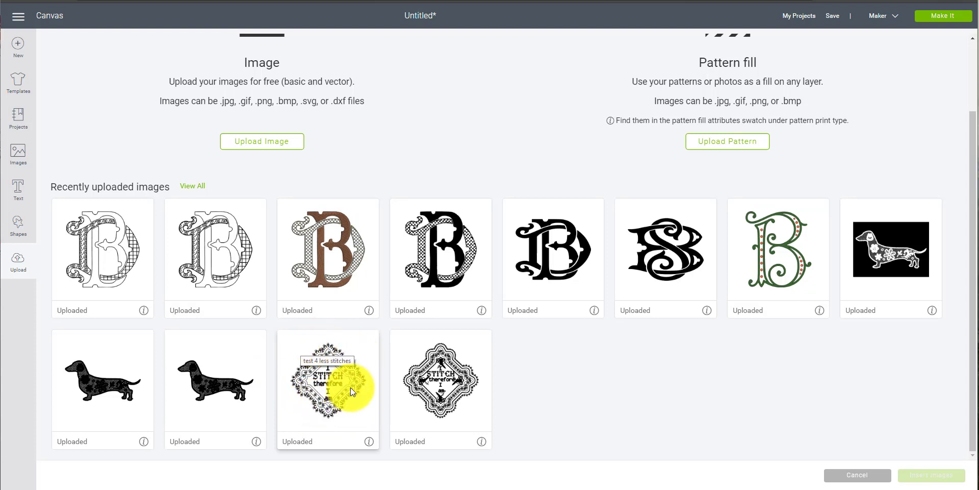
left_click(297, 335)
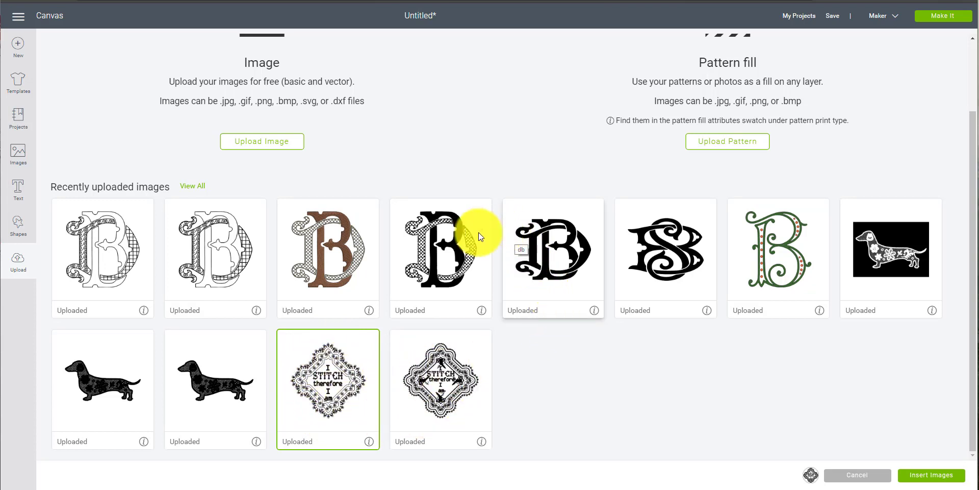
left_click(260, 141)
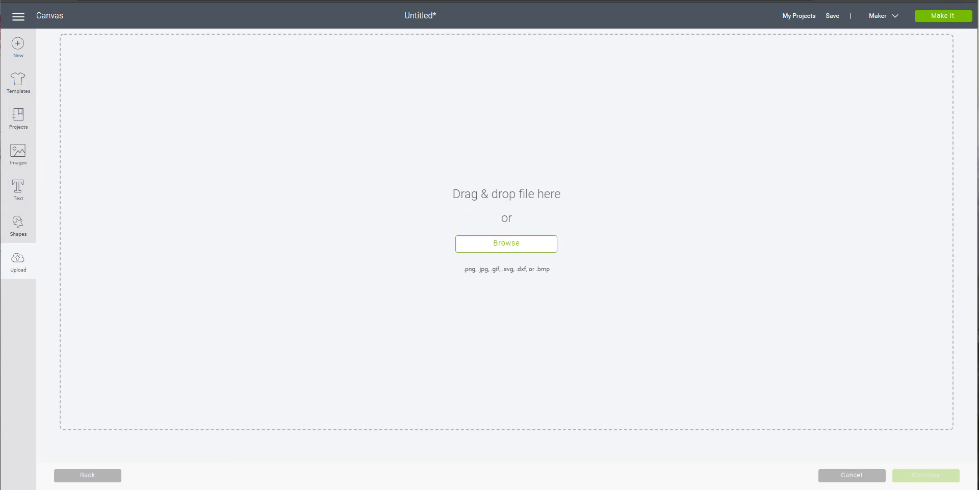
left_click_drag(977, 194, 488, 192)
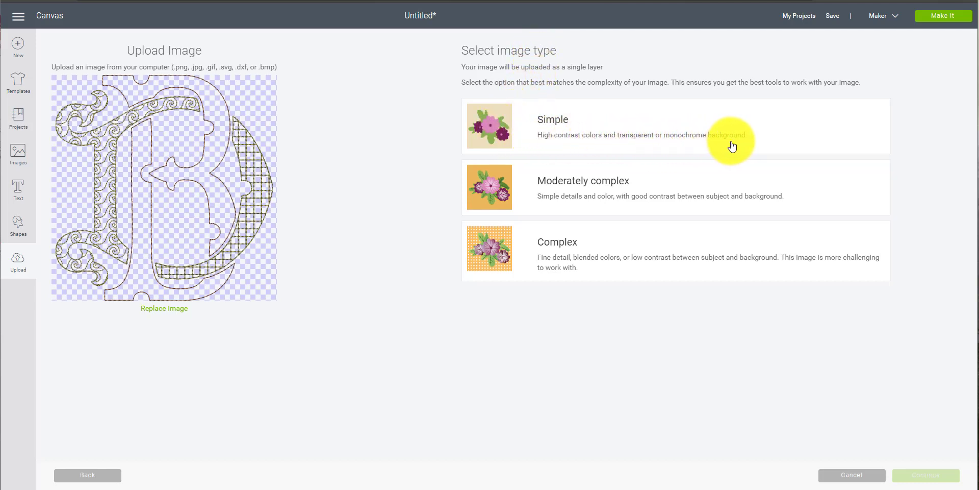
left_click(502, 132)
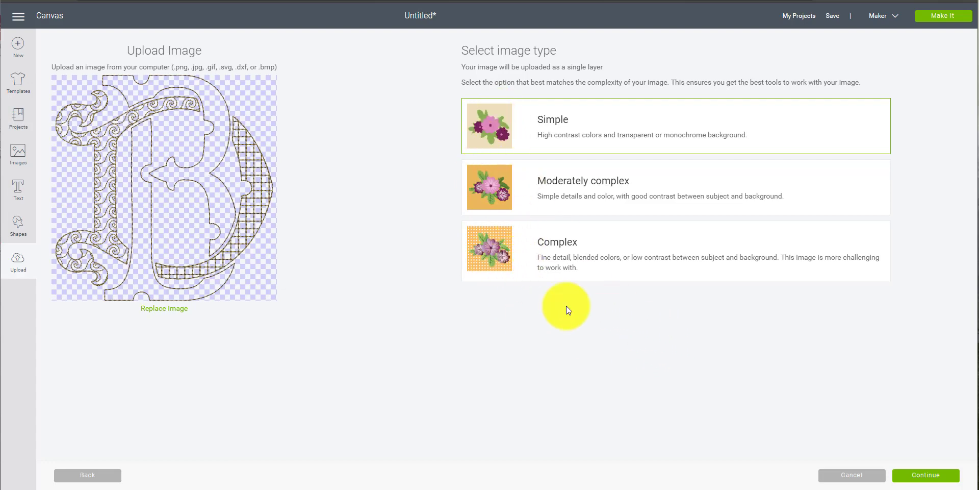
left_click(928, 477)
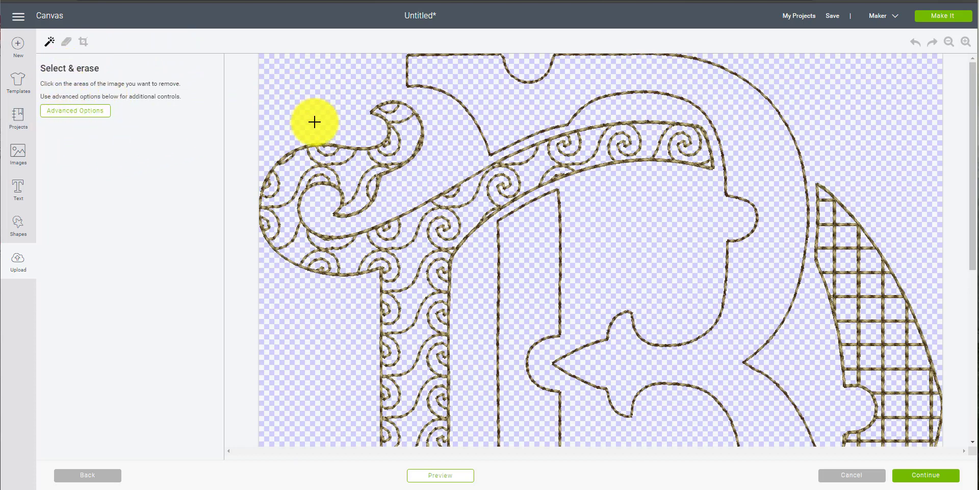
- Keep the background as is, save the upload as a Cut image named DB4, and insert it on the canvas
left_click(901, 474)
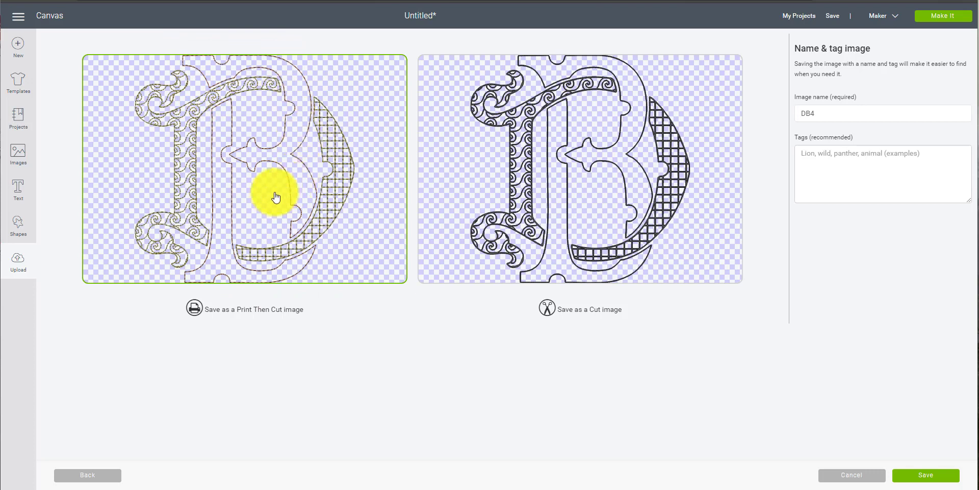
left_click(607, 227)
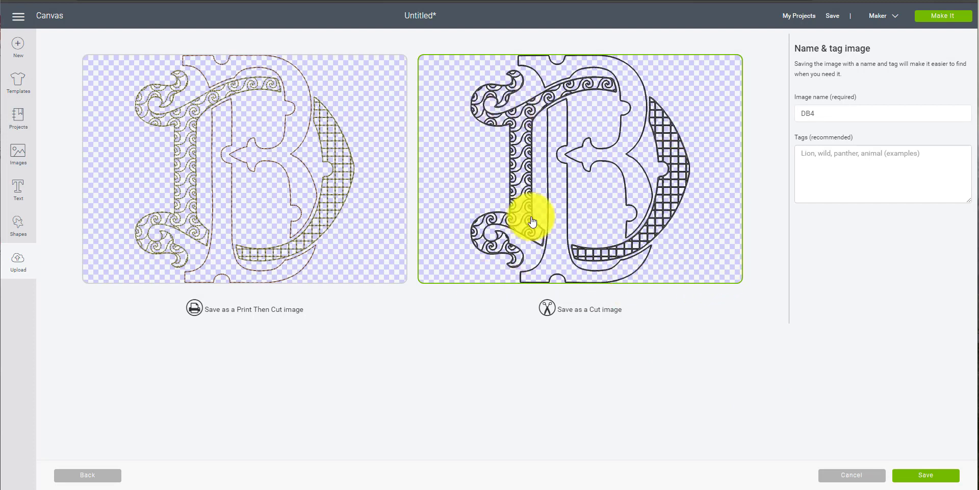
left_click(926, 475)
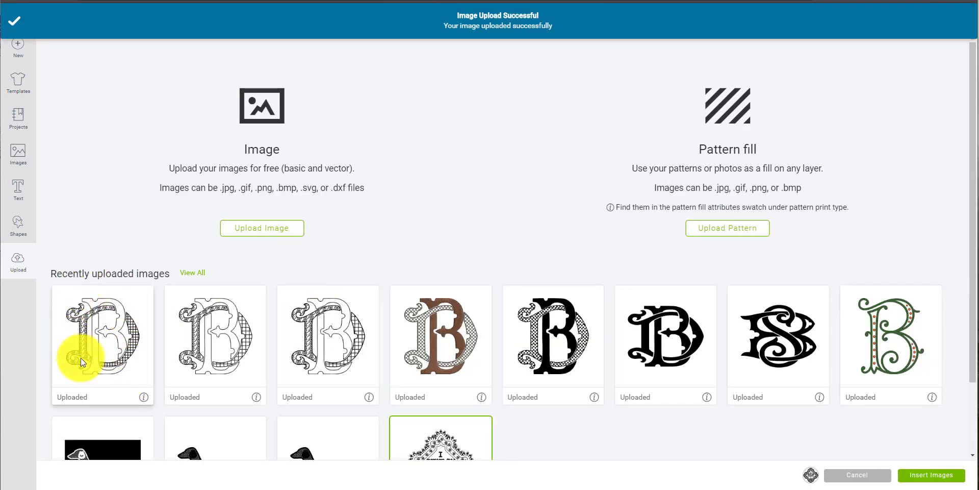
left_click(108, 333)
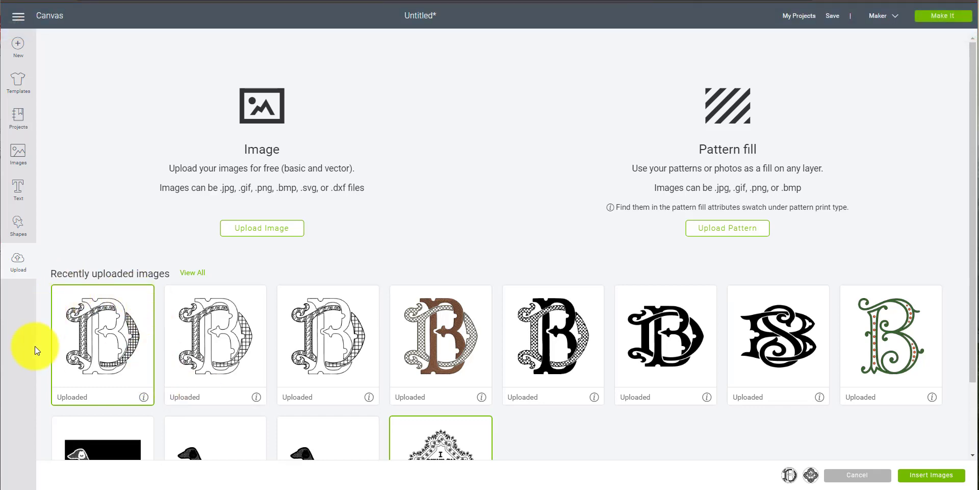
left_click(921, 479)
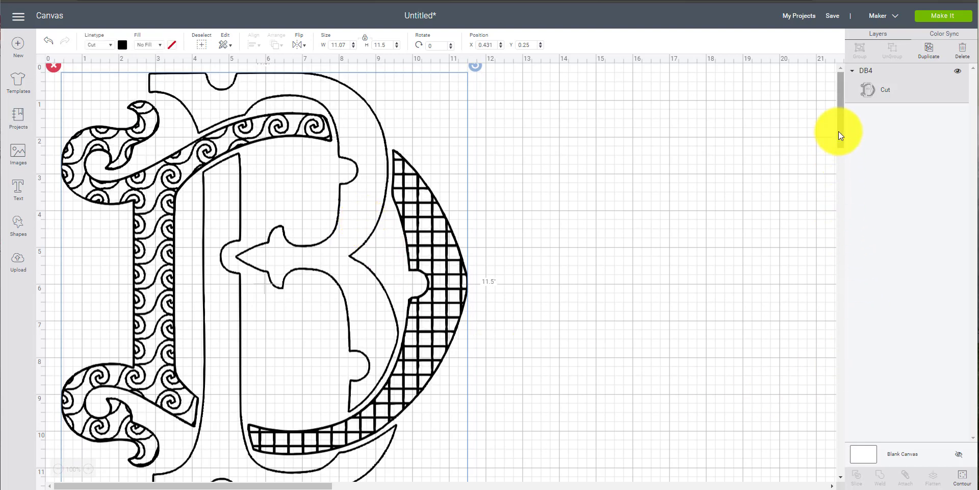
- Scale the monogram down proportionally to about 4.867 by 5.056 inches
left_click_drag(839, 132, 839, 148)
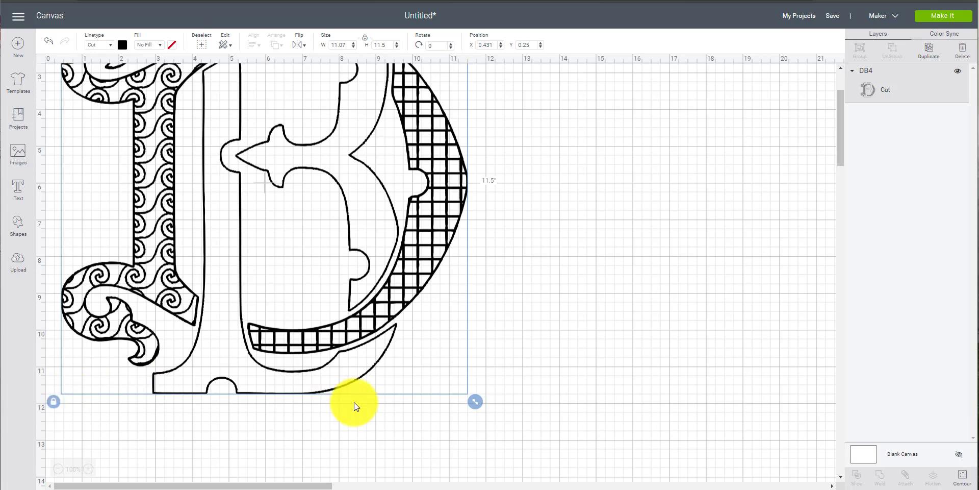
left_click_drag(474, 404, 291, 250)
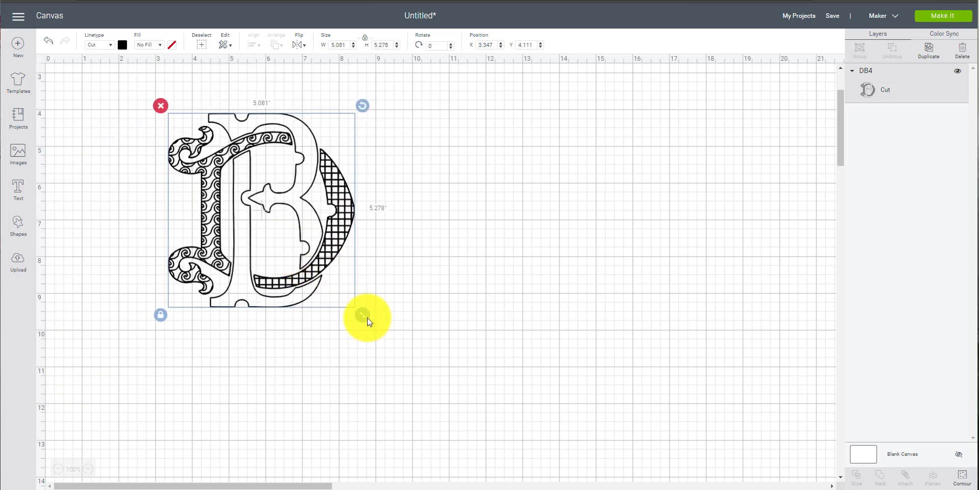
left_click_drag(367, 317, 355, 307)
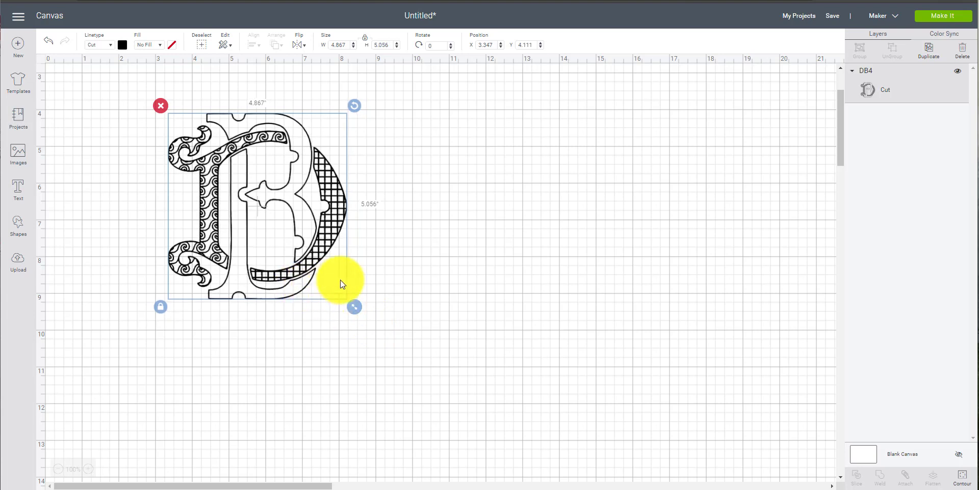
mouse_move(326, 255)
left_mouse_down()
mouse_move(299, 243)
mouse_move(289, 251)
mouse_move(325, 255)
left_mouse_up()
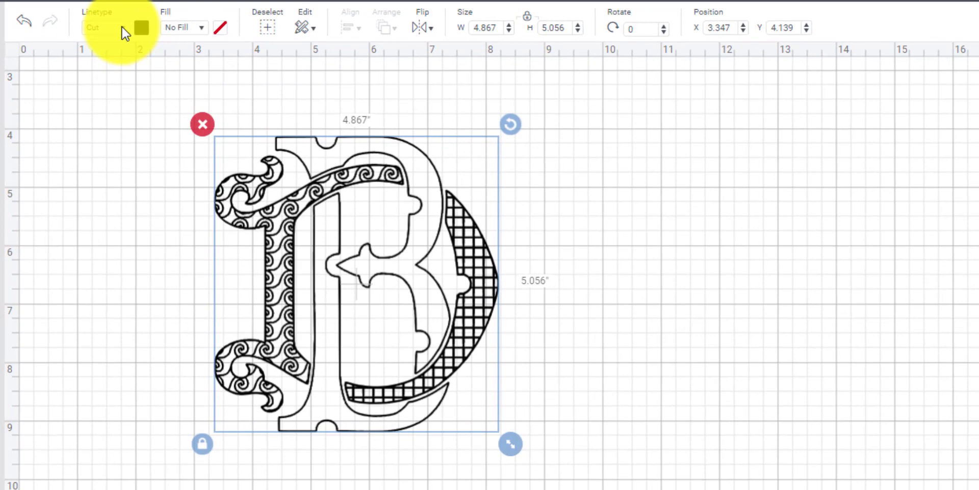
- Set the monogram's linetype to Draw and resize it proportionally to about 4.105 by 4.264 inches
left_click(110, 45)
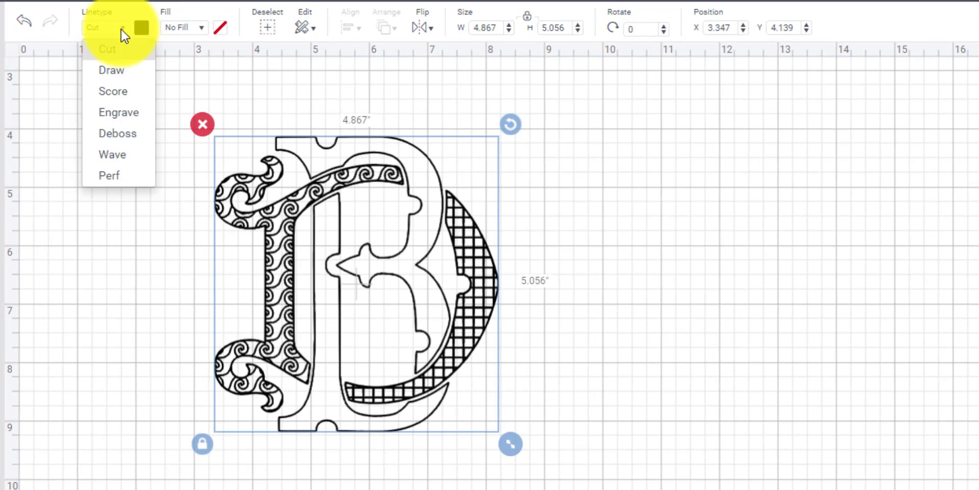
left_click(113, 71)
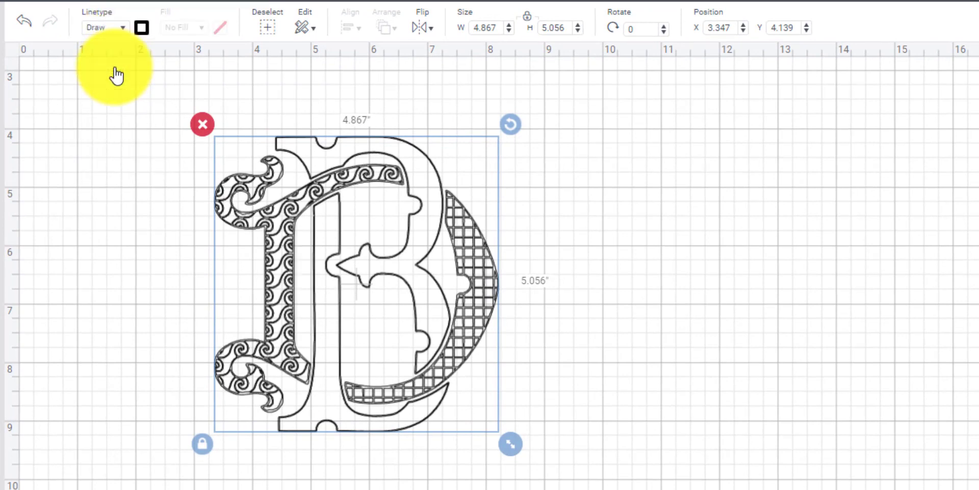
left_click_drag(510, 444, 778, 489)
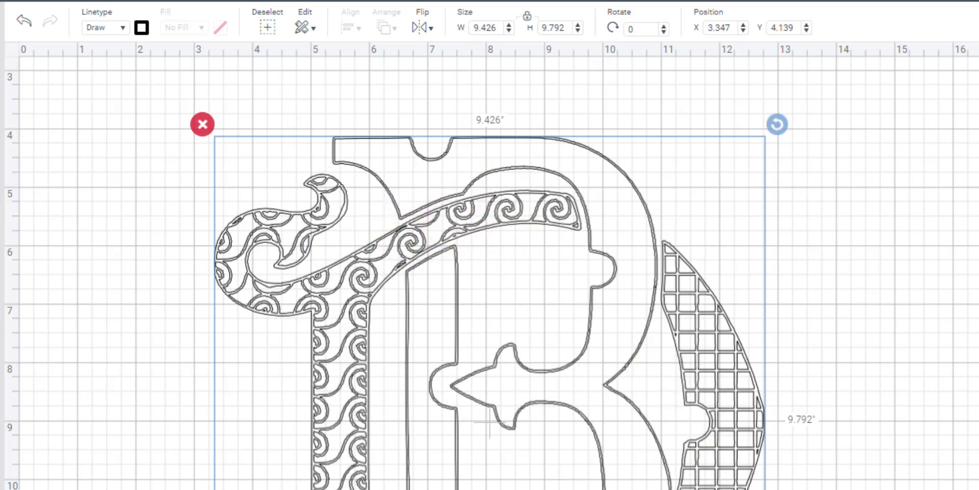
left_click_drag(765, 489, 461, 400)
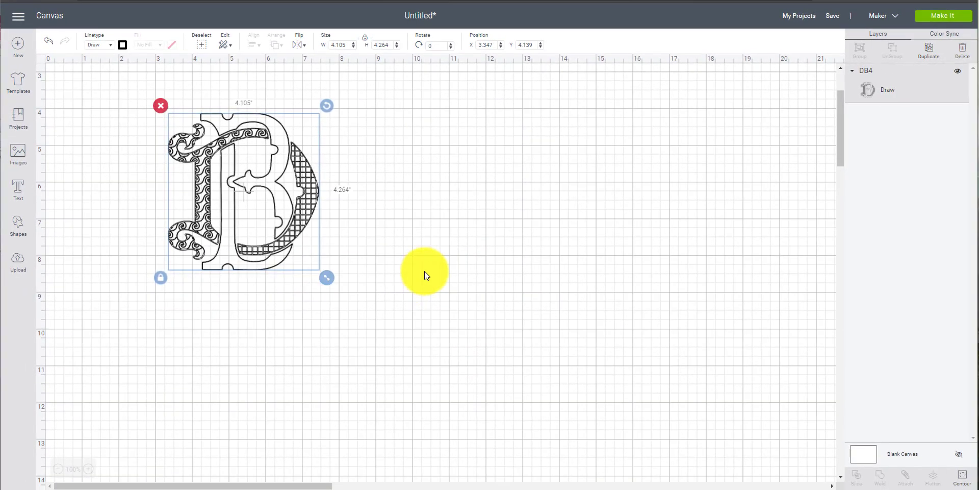
left_click(425, 271)
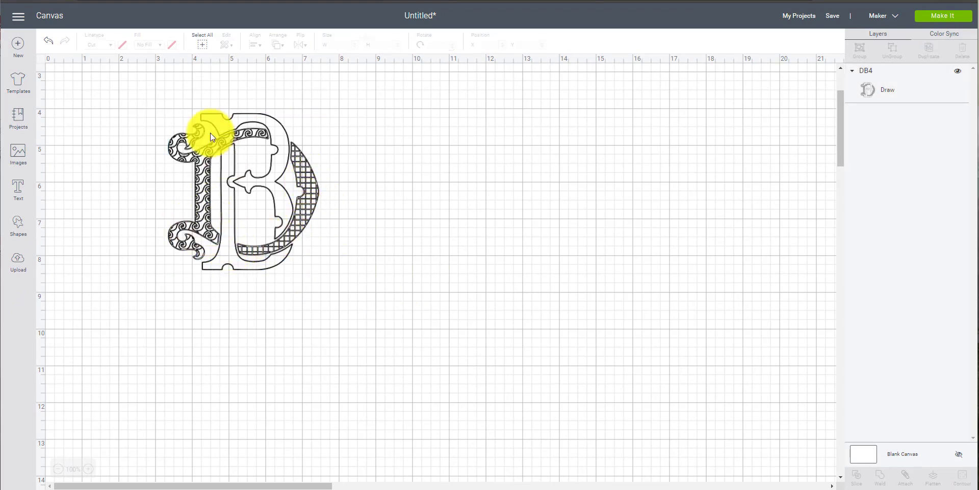
- Move the monogram to about X 2.139, Y 4.403 inches on the canvas
mouse_move(272, 177)
left_mouse_down()
mouse_move(280, 179)
mouse_move(170, 141)
mouse_move(215, 152)
mouse_move(258, 187)
left_mouse_up()
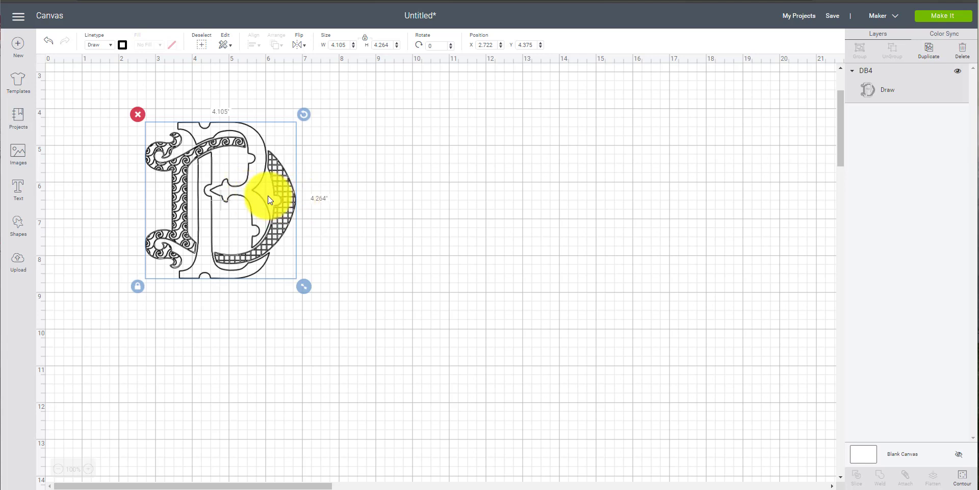
mouse_move(269, 199)
left_mouse_down()
mouse_move(270, 190)
mouse_move(260, 200)
left_mouse_up()
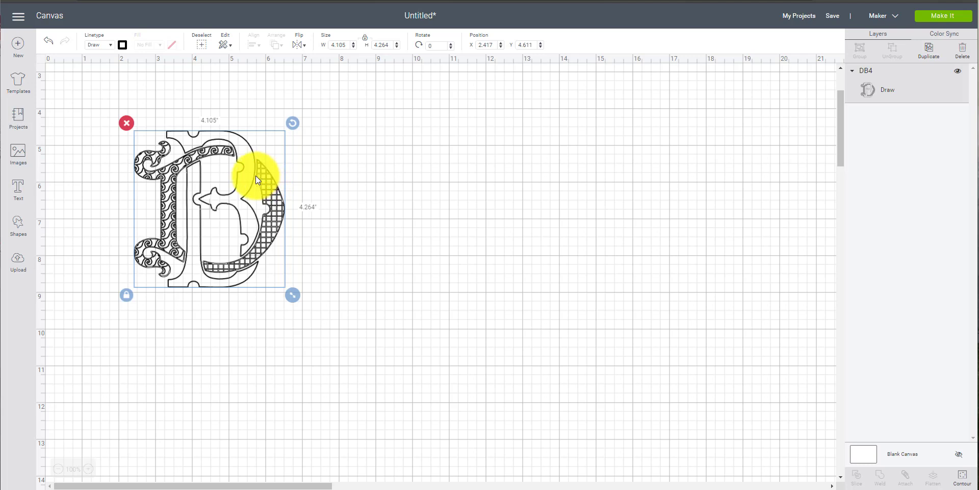
left_click_drag(268, 186, 263, 173)
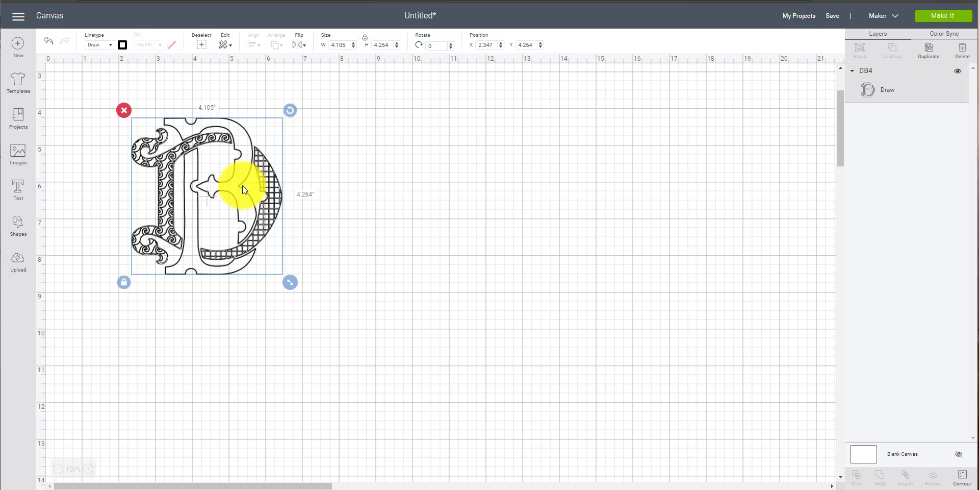
left_click_drag(221, 182, 223, 172)
left_click(335, 153)
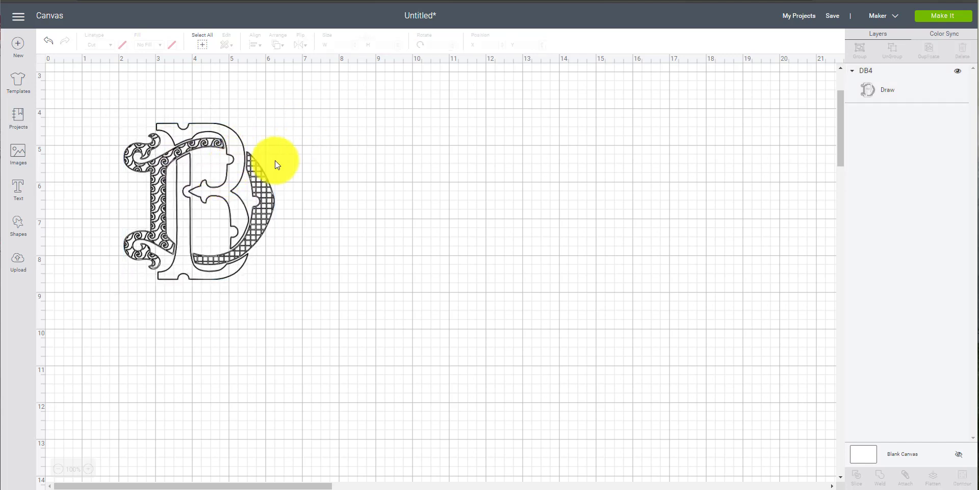
left_click(251, 160)
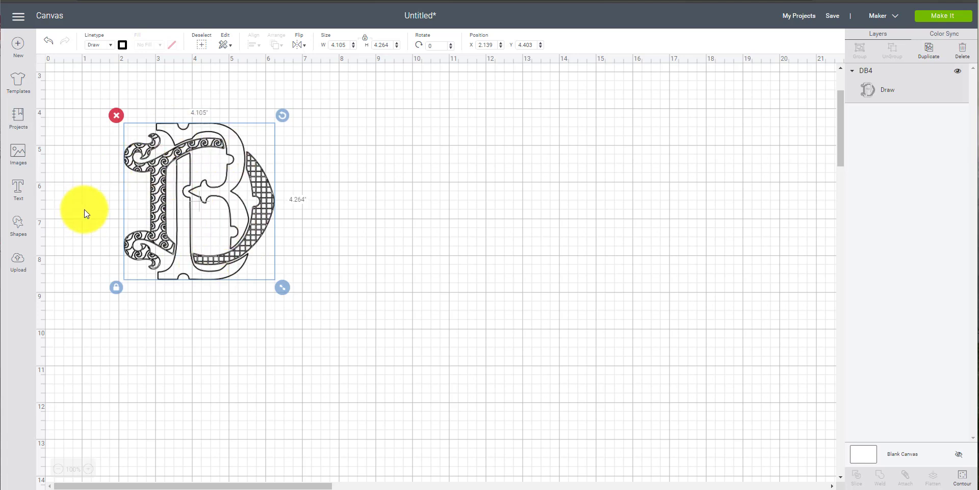
- Add a text object reading "A Special Gift for" to the canvas
left_click(19, 186)
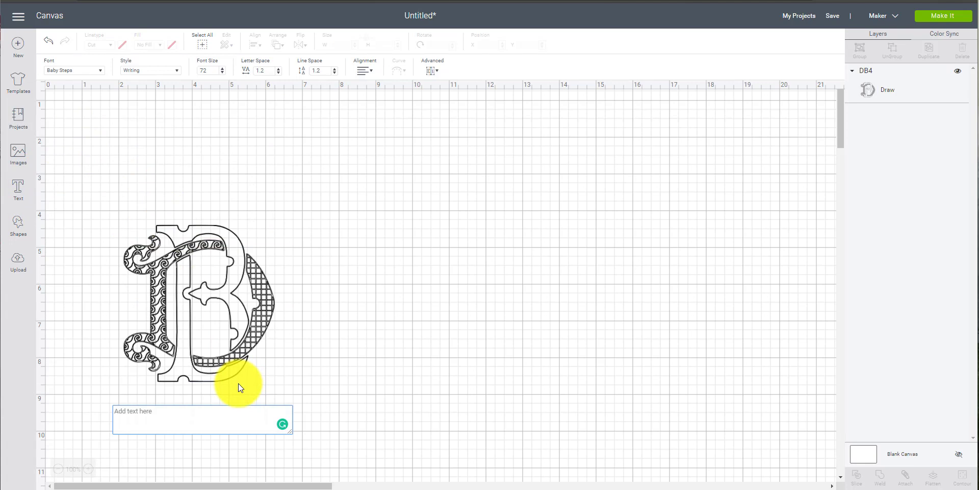
type("A")
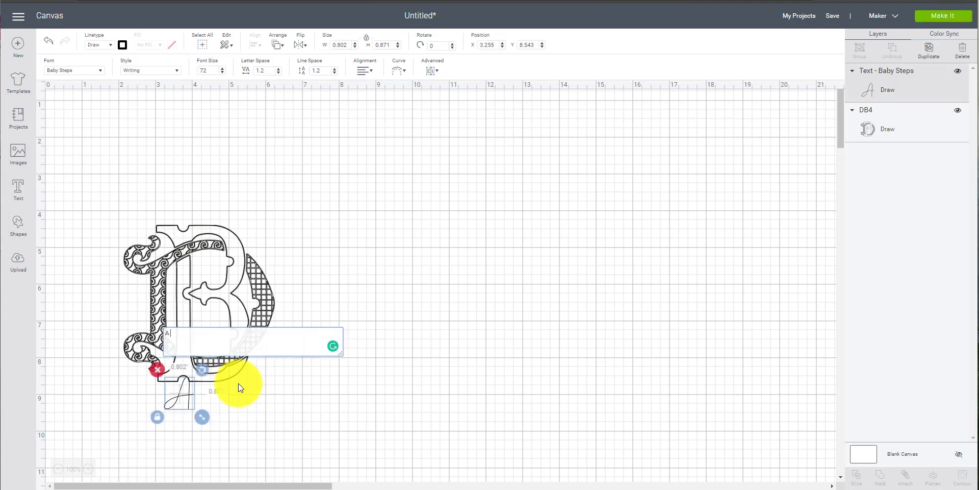
type(" Special G")
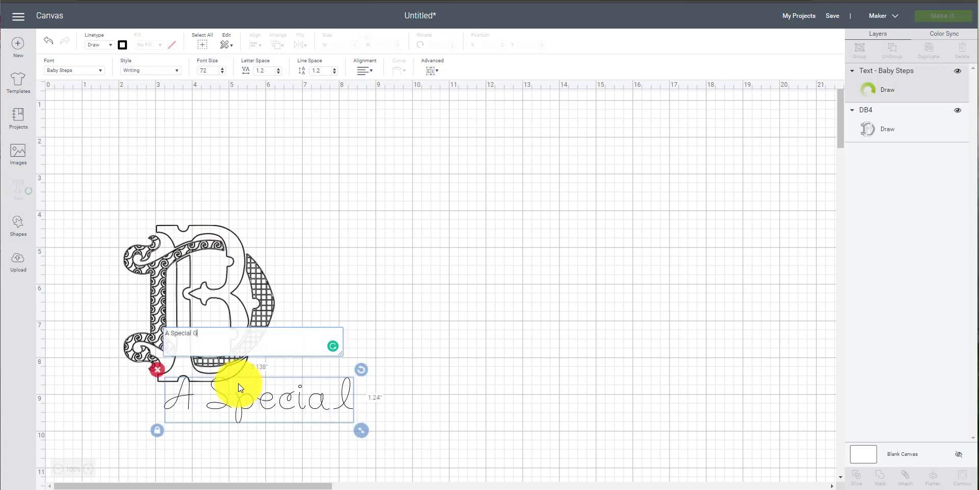
type("ift for")
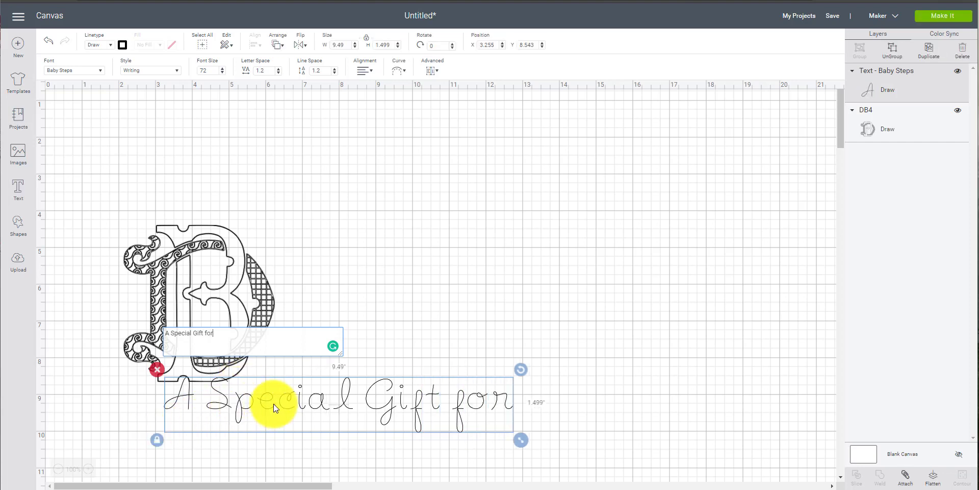
left_click(355, 358)
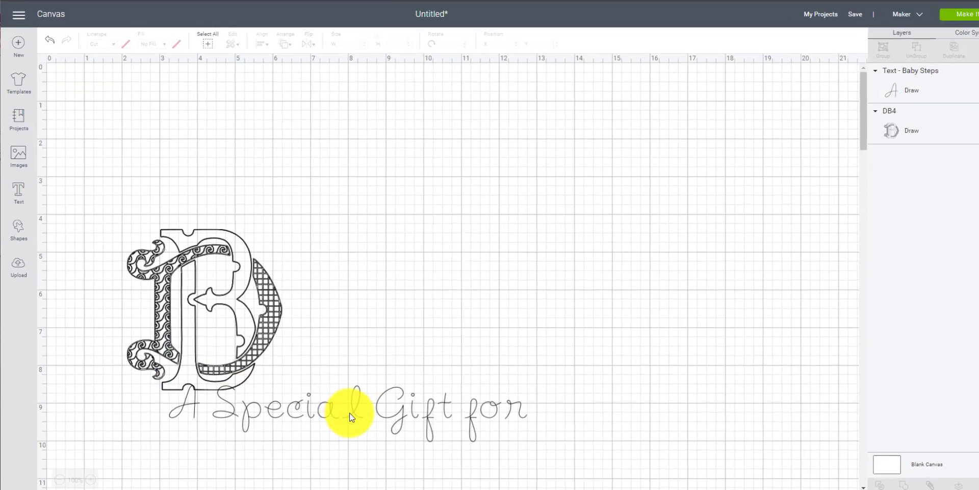
- Place the text above the monogram at about X 1.561, Y 2.862, and shrink it to about 5.393 by 0.852 inches
left_click_drag(329, 397, 257, 184)
left_click_drag(346, 222, 350, 221)
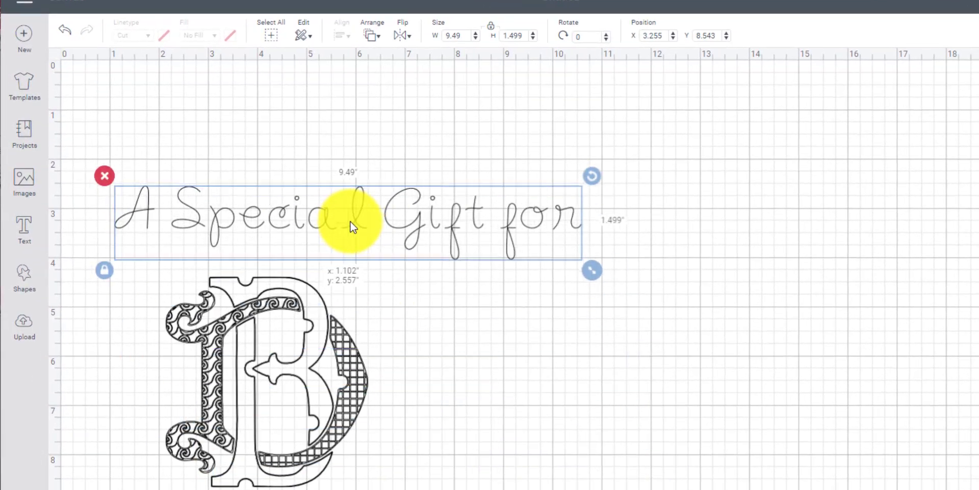
left_click_drag(588, 269, 459, 266)
left_click_drag(486, 260, 492, 261)
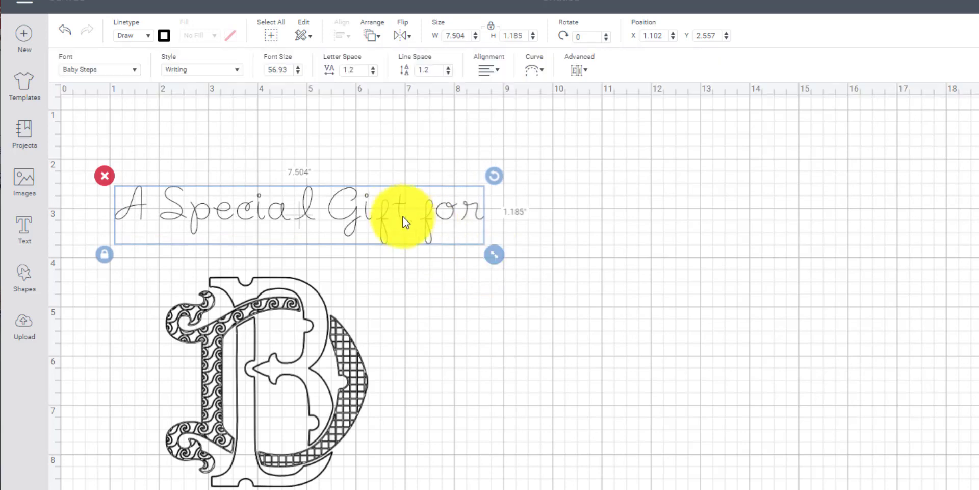
left_click_drag(386, 215, 410, 230)
left_click_drag(517, 269, 414, 270)
left_click(446, 316)
left_click(333, 230)
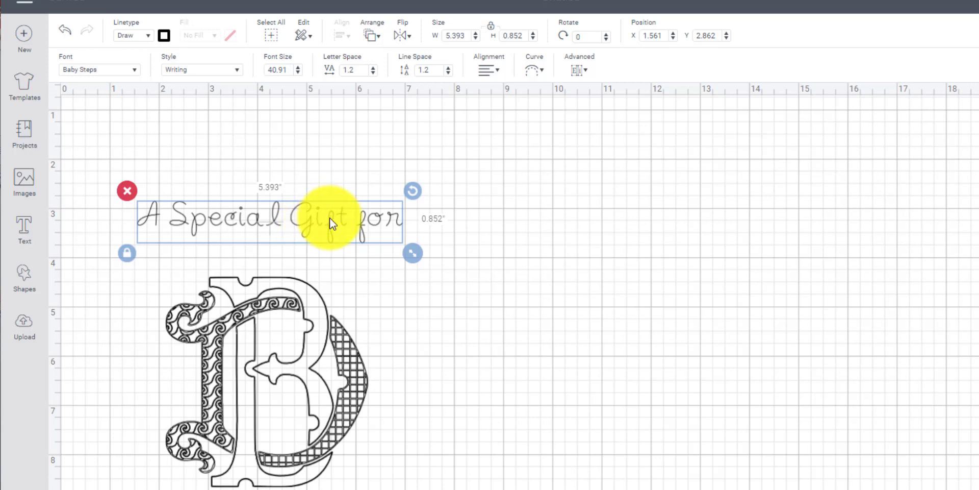
- Try the A Child's Year - Monogram font on the text, and set its font to Alibi instead
left_click(136, 73)
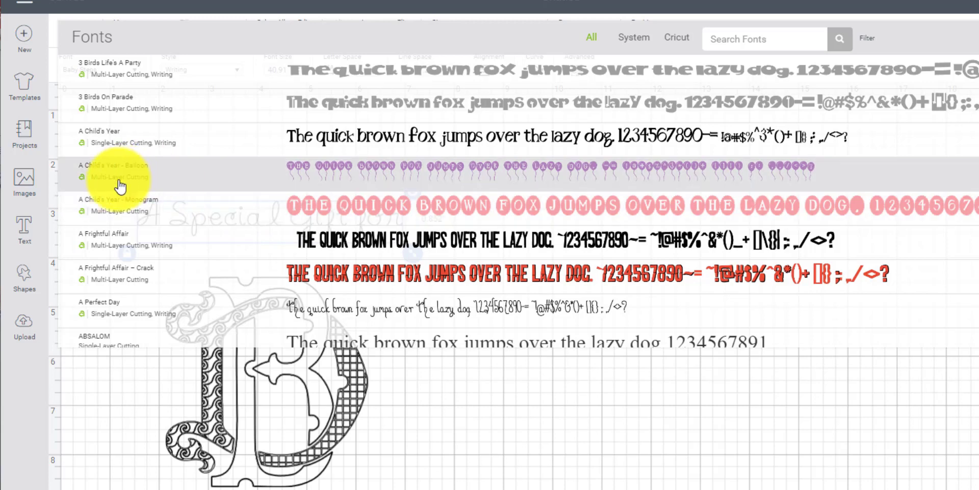
left_click(274, 196)
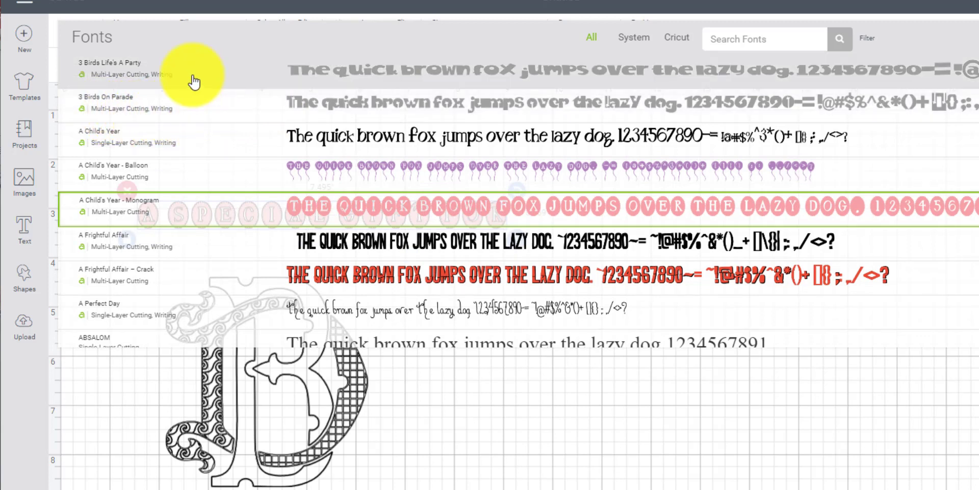
scroll(189, 137, "down", 10)
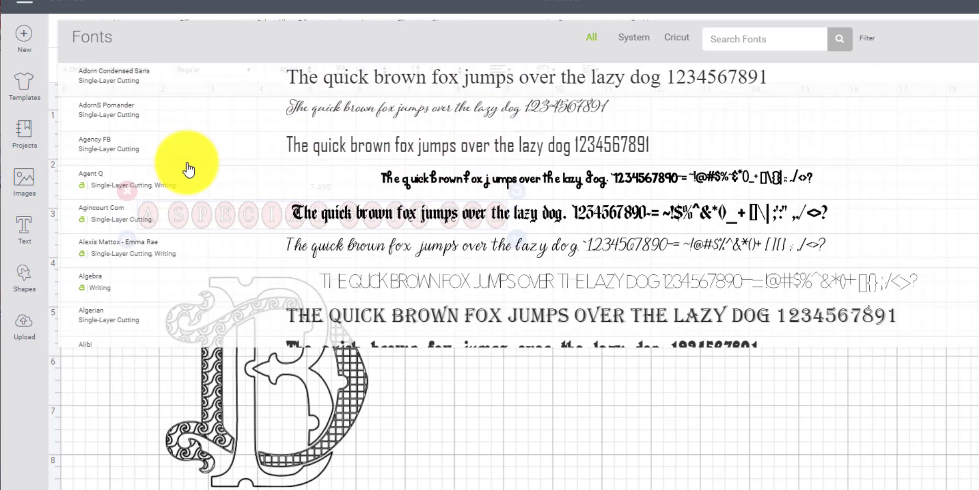
scroll(189, 170, "down", 1)
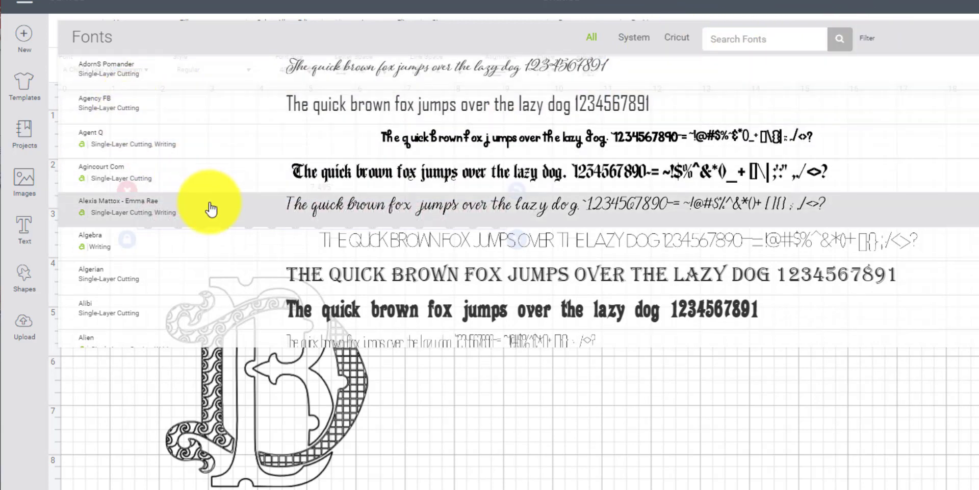
scroll(212, 209, "down", 3)
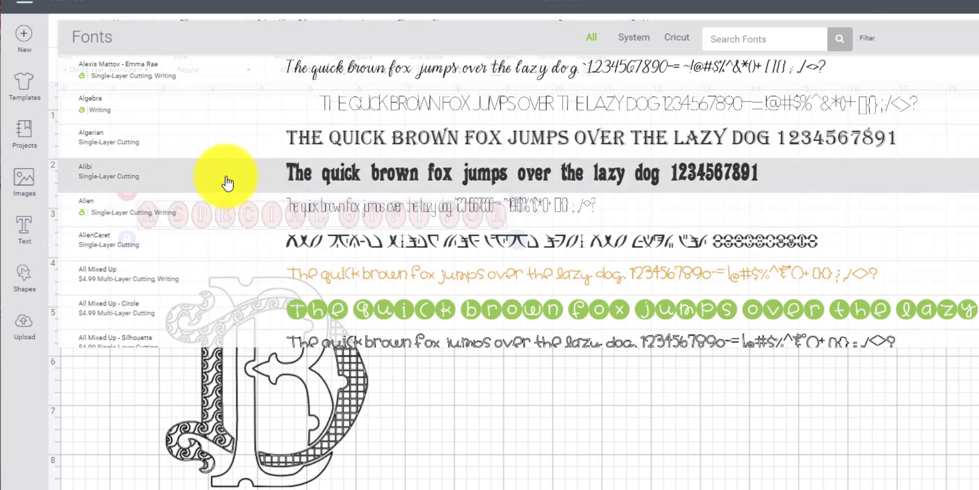
left_click(227, 183)
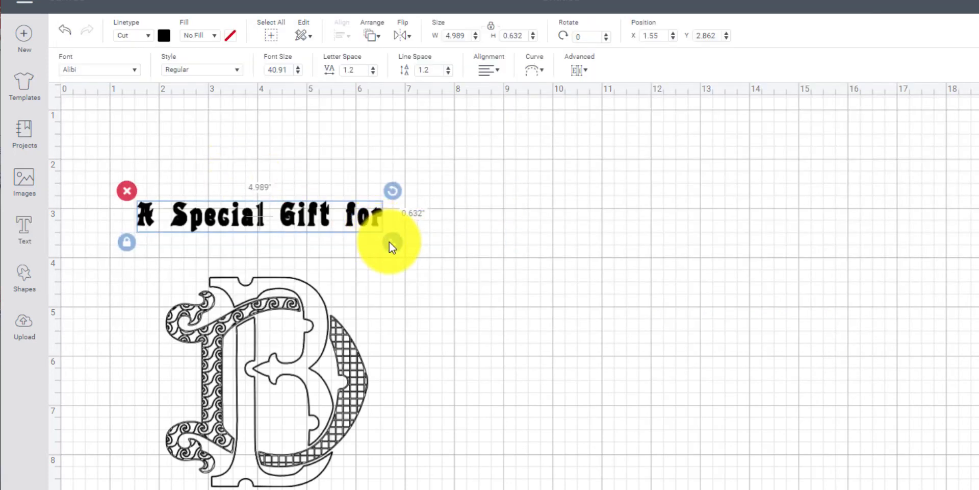
- Enlarge the "A Special Gift for" text proportionally to about 7.864 by 0.996 inches
left_click_drag(390, 242, 533, 275)
left_click(438, 306)
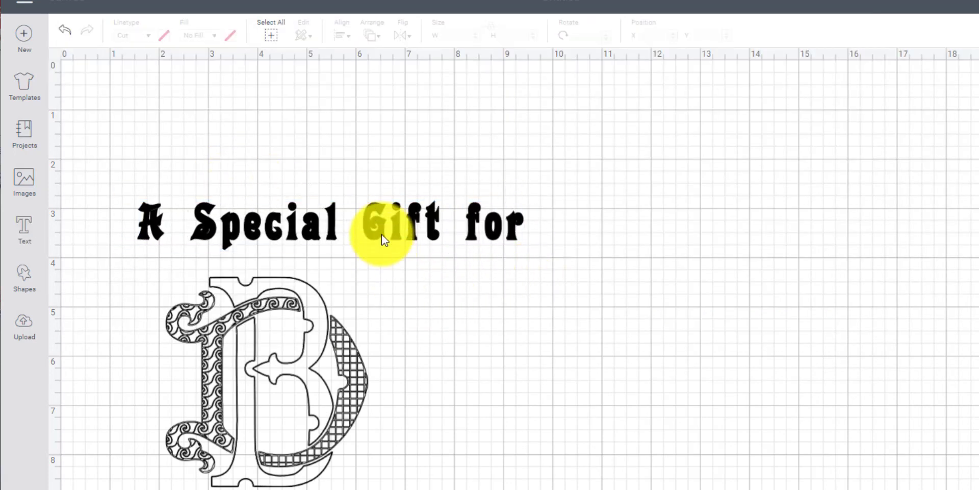
left_click(382, 234)
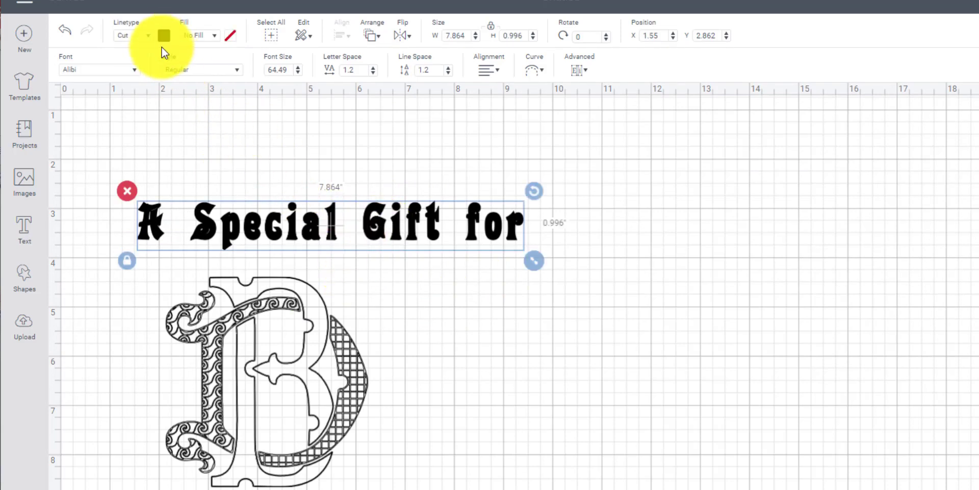
- Set the "A Special Gift for" text to the Draw linetype and its font to the Angel Kisses writing font
left_click(148, 33)
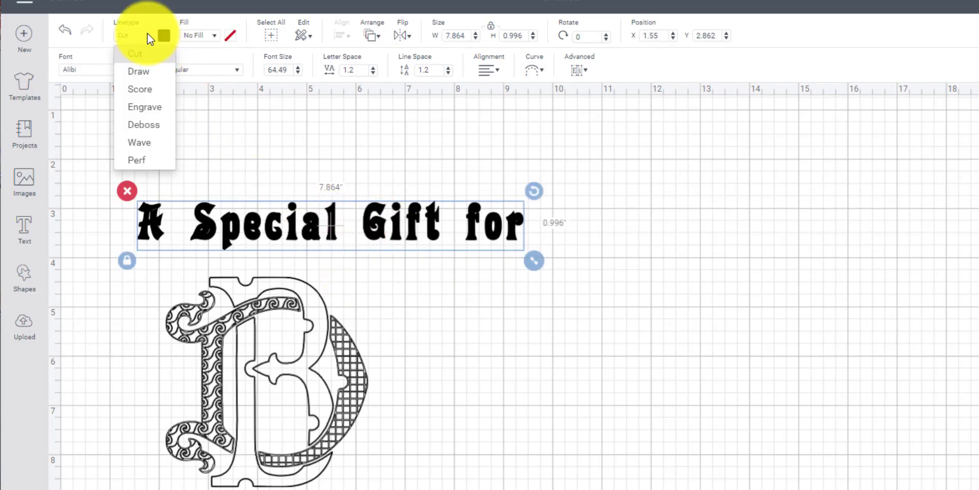
left_click(142, 77)
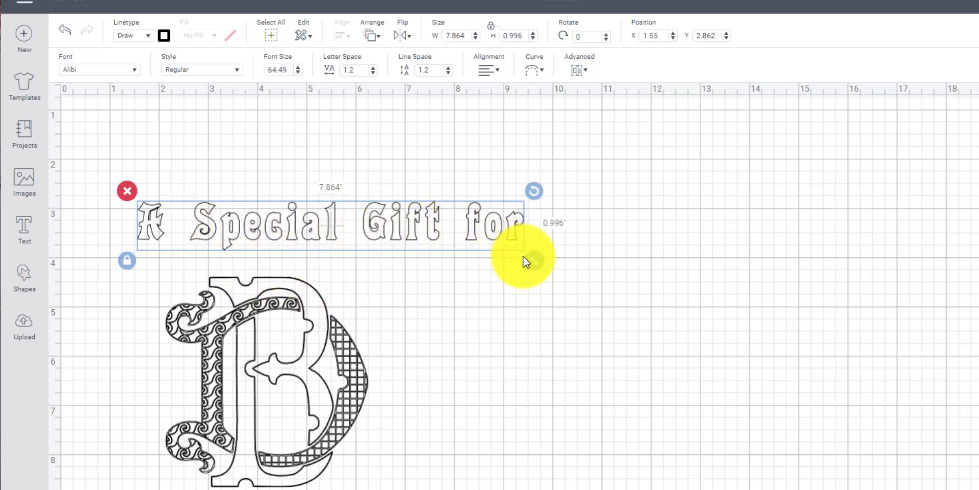
left_click(134, 70)
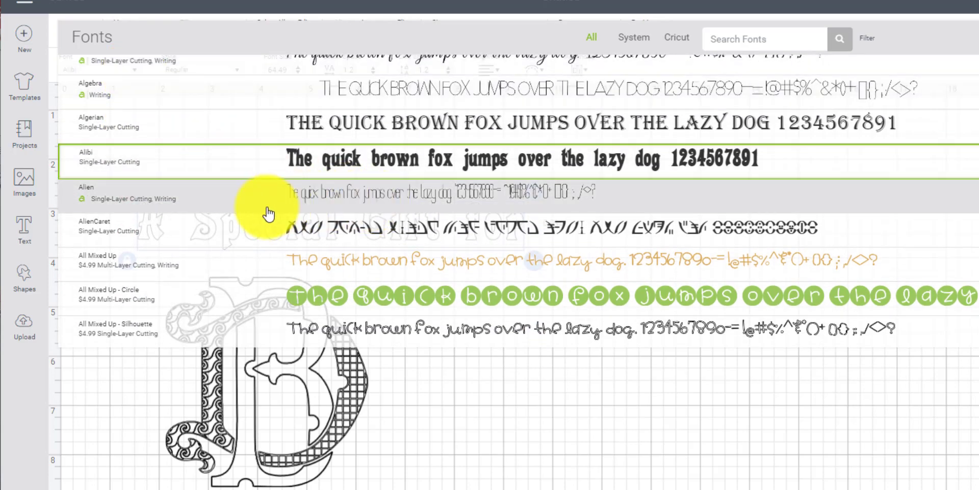
scroll(270, 219, "down", 2)
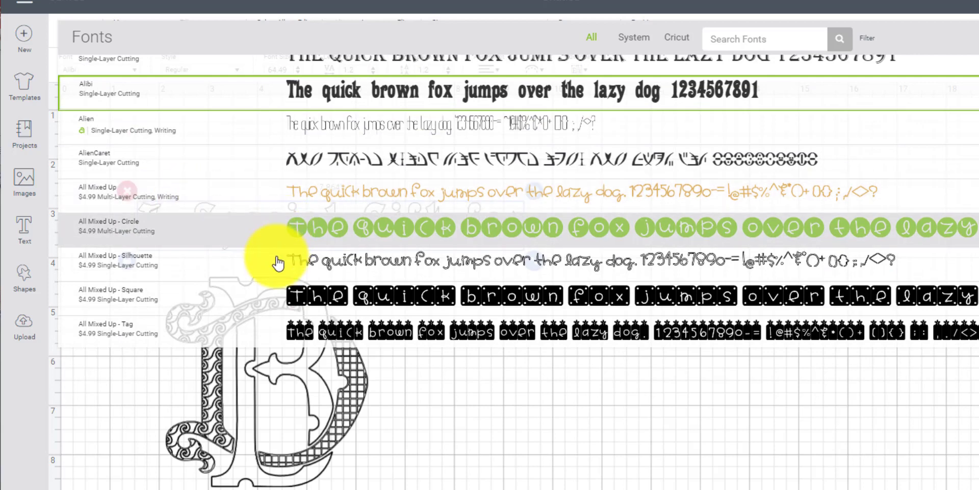
scroll(258, 234, "down", 4)
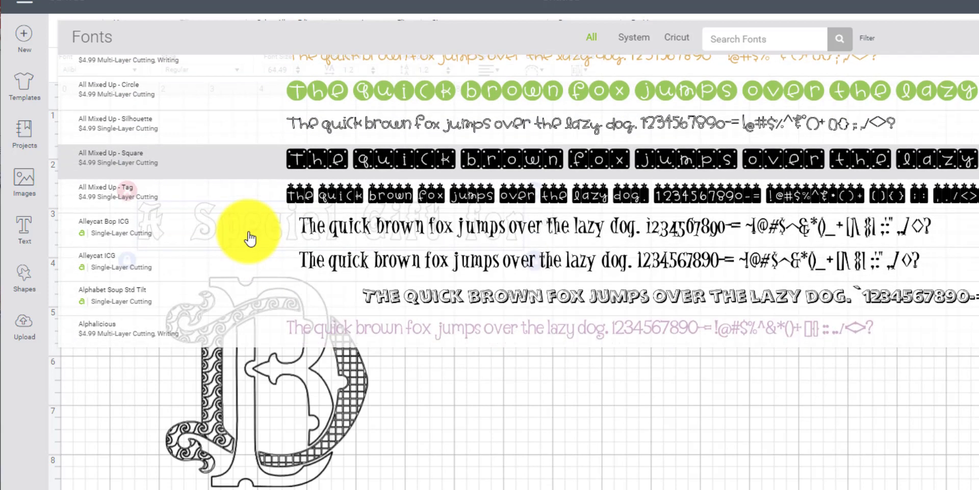
scroll(250, 238, "down", 4)
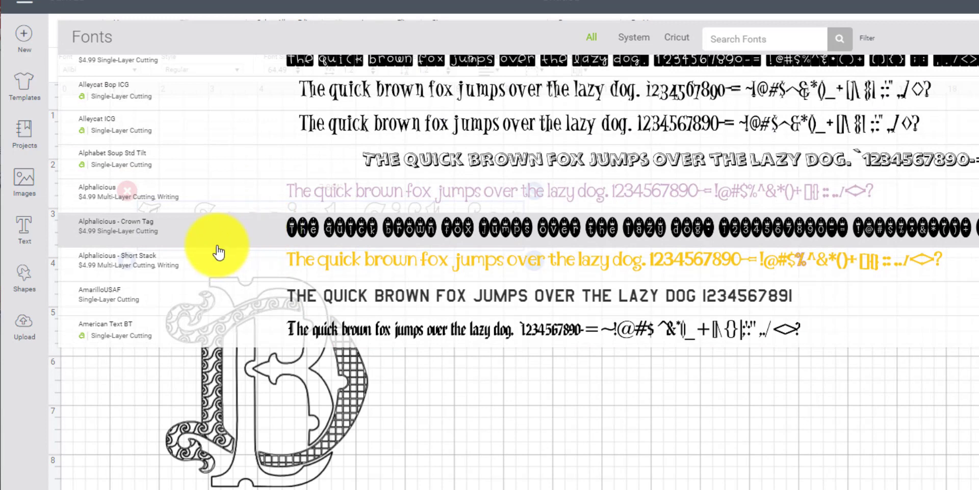
scroll(218, 252, "down", 4)
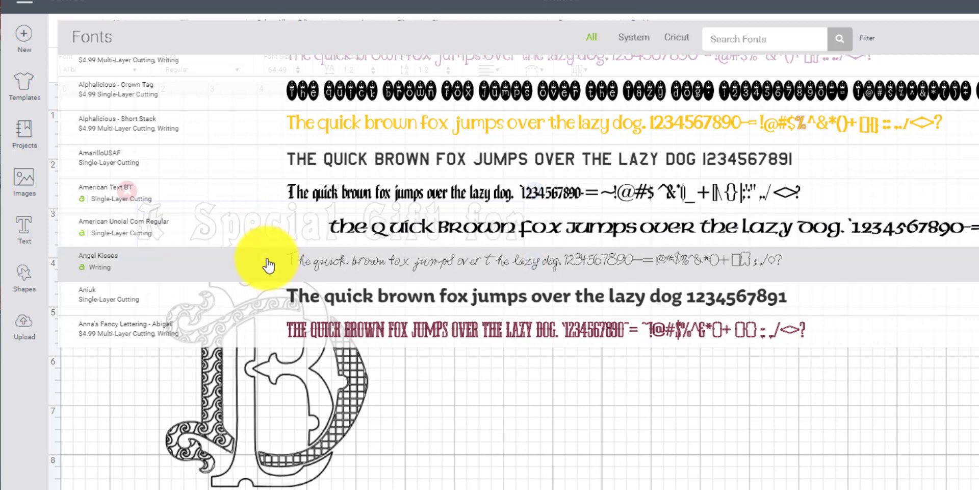
left_click(268, 264)
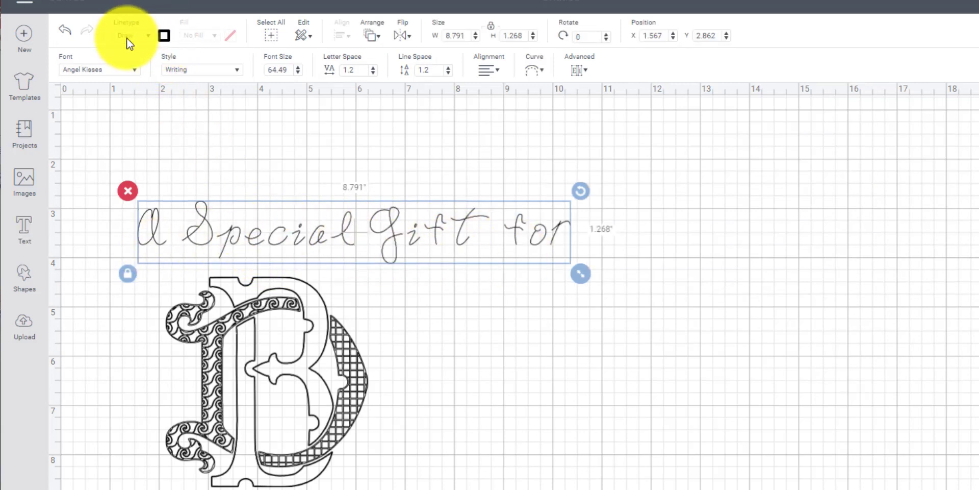
- Set the text's fine point pen color to Candy Crystal
left_click(164, 35)
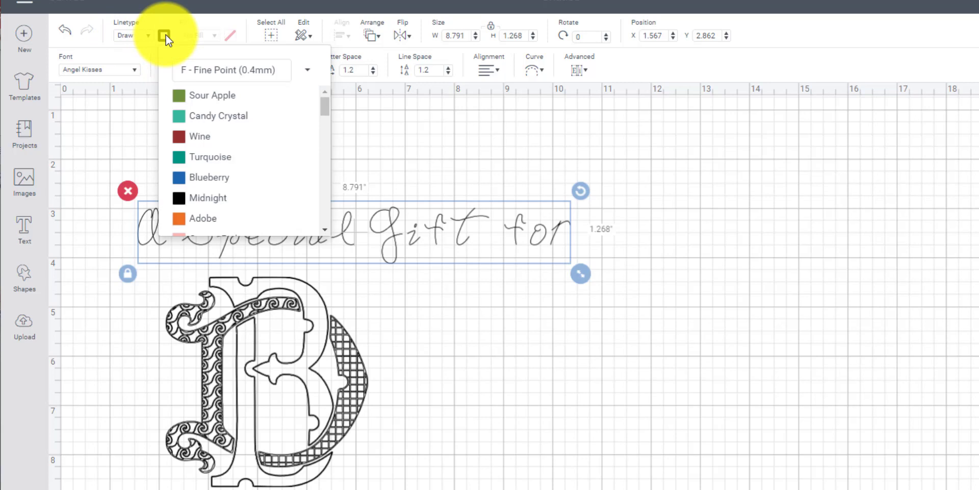
left_click(218, 131)
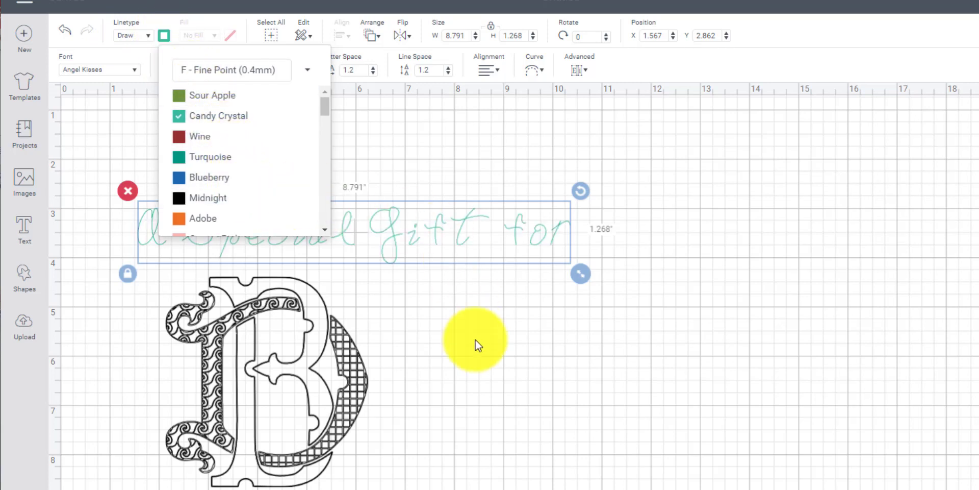
left_click(350, 284)
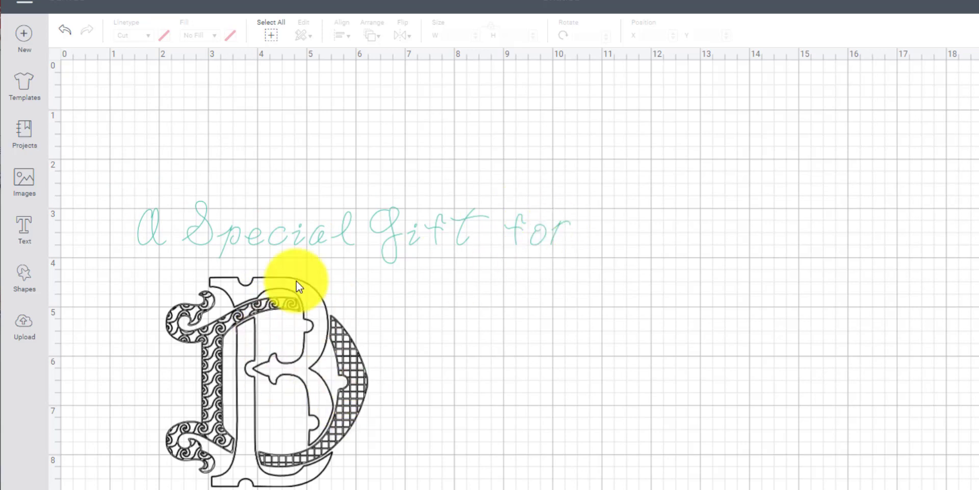
- Shrink the text proportionally to about 6.013 by 0.867 inches and place it at about X 0.678, Y 0.237
left_click(285, 237)
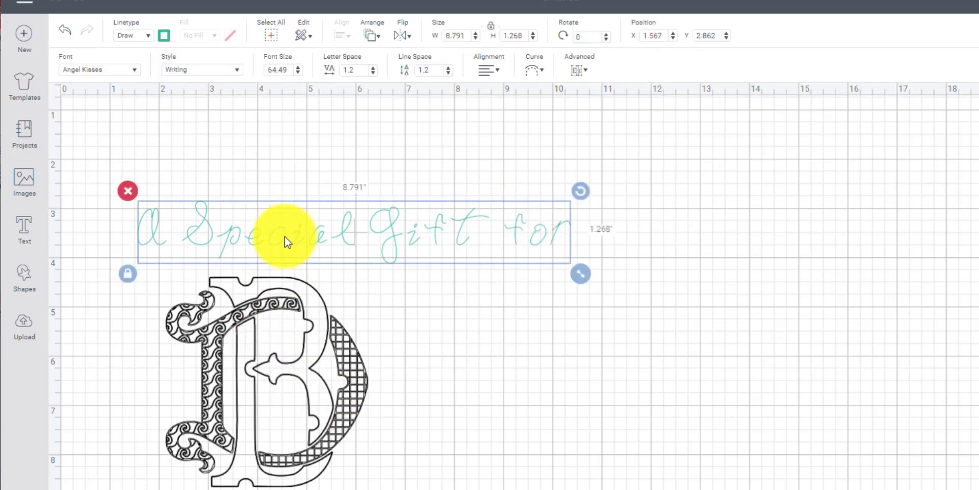
left_click_drag(284, 237, 248, 200)
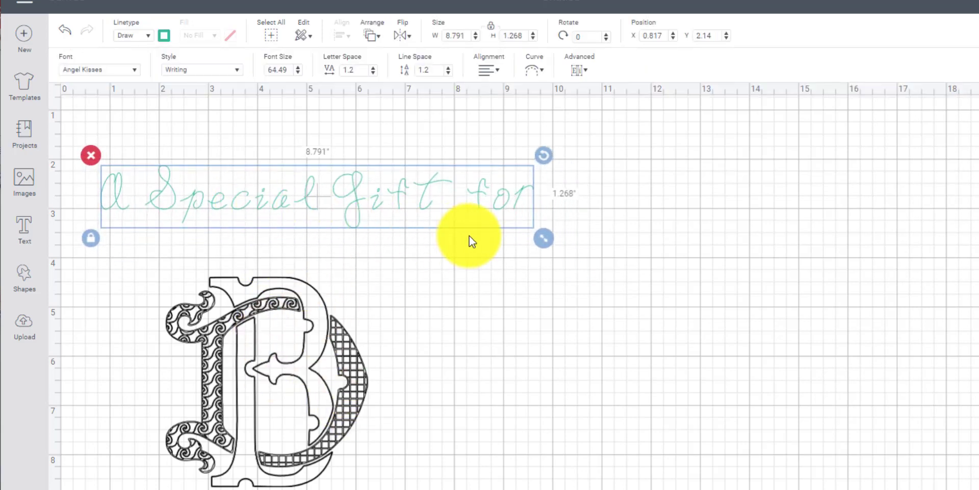
mouse_move(542, 240)
left_mouse_down()
mouse_move(494, 242)
mouse_move(546, 240)
left_mouse_up()
left_click(372, 212)
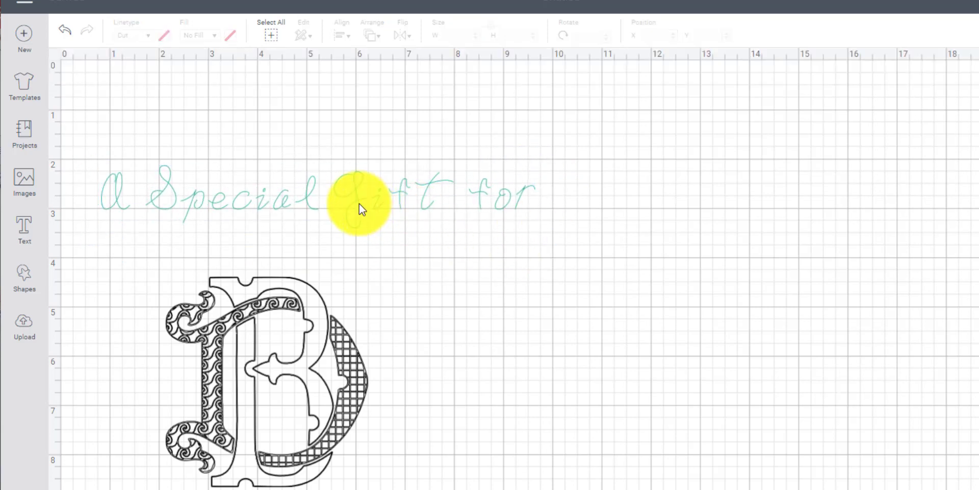
left_click(356, 203)
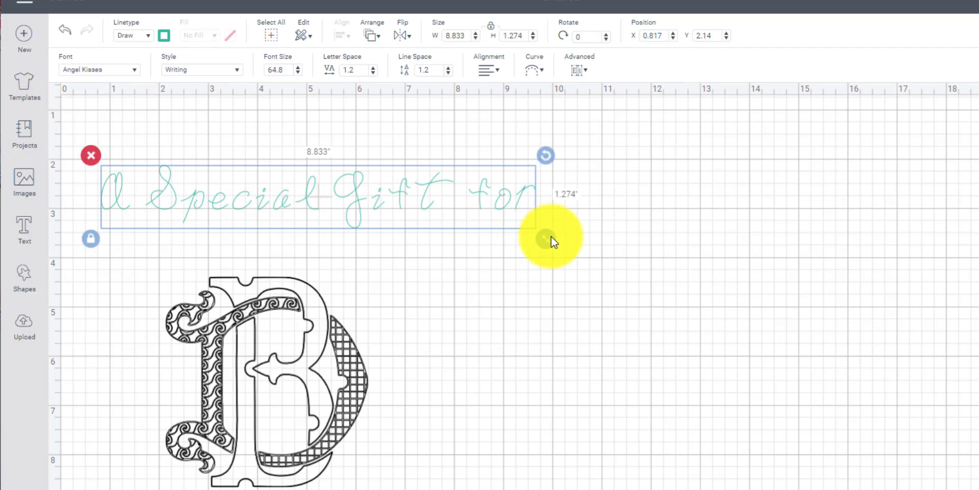
left_click_drag(546, 239, 412, 232)
left_click_drag(307, 190, 300, 98)
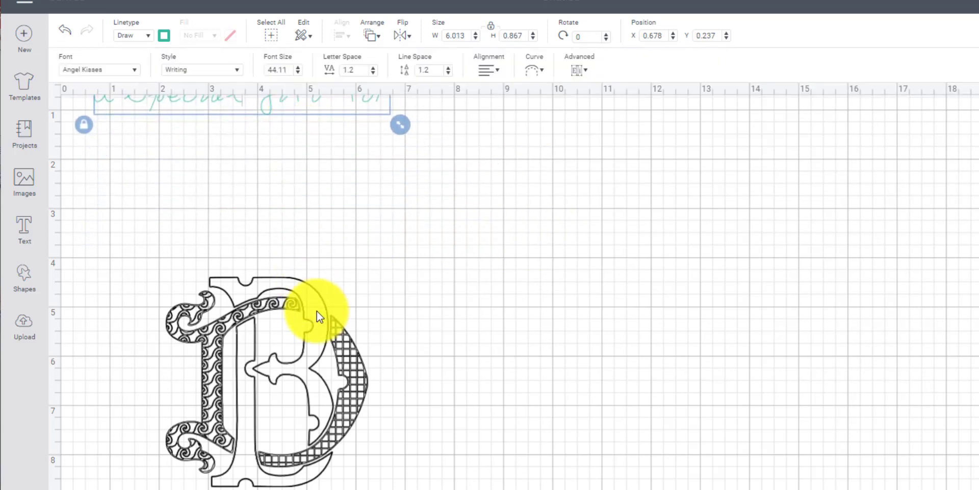
- Move the monogram up so it sits directly beneath the "A Special Gift for" text
left_click(325, 322)
left_click_drag(326, 322, 296, 173)
left_click(452, 217)
left_click(352, 100)
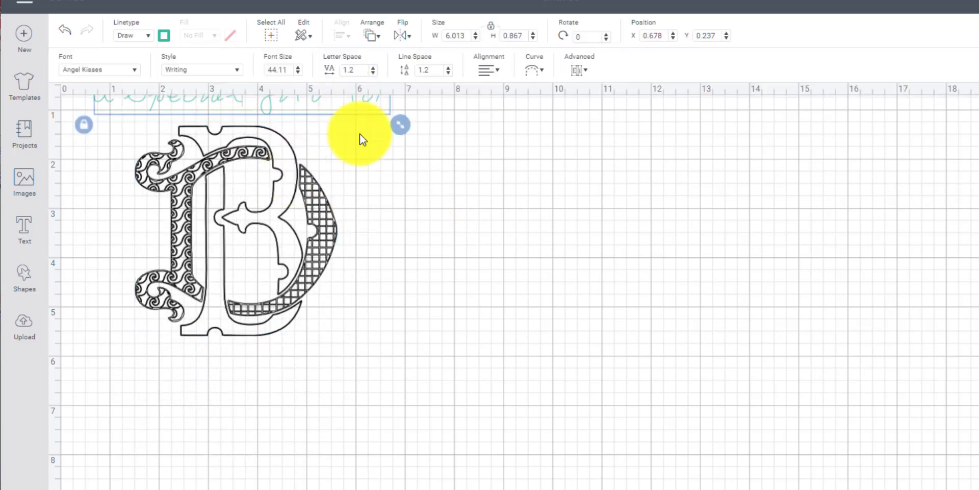
left_click(392, 217)
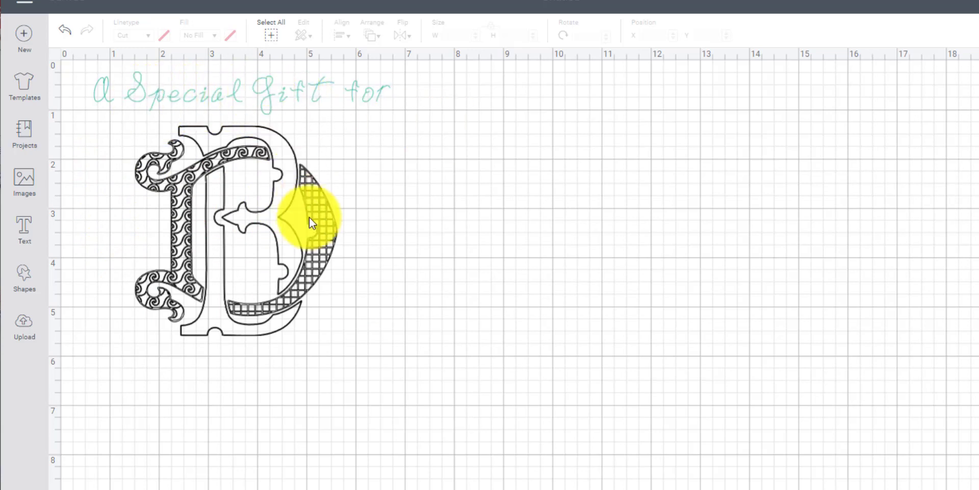
left_click(267, 97)
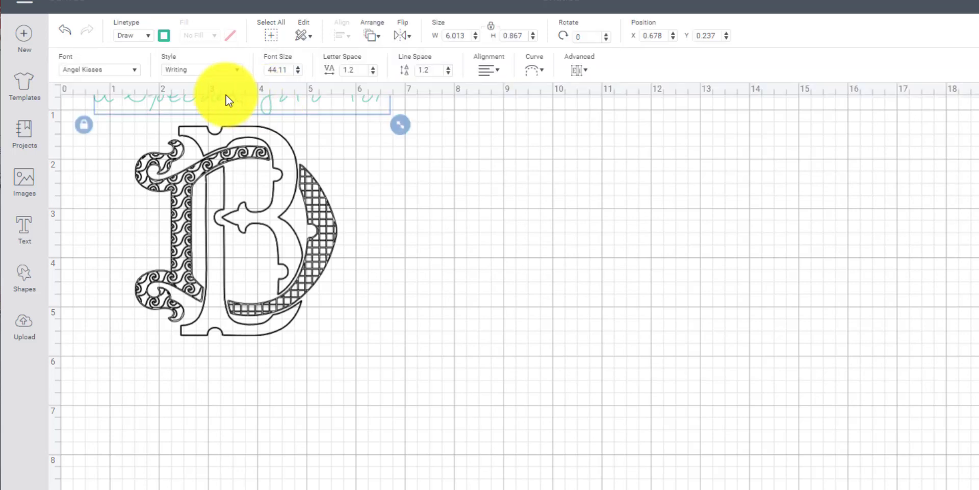
left_click(406, 203)
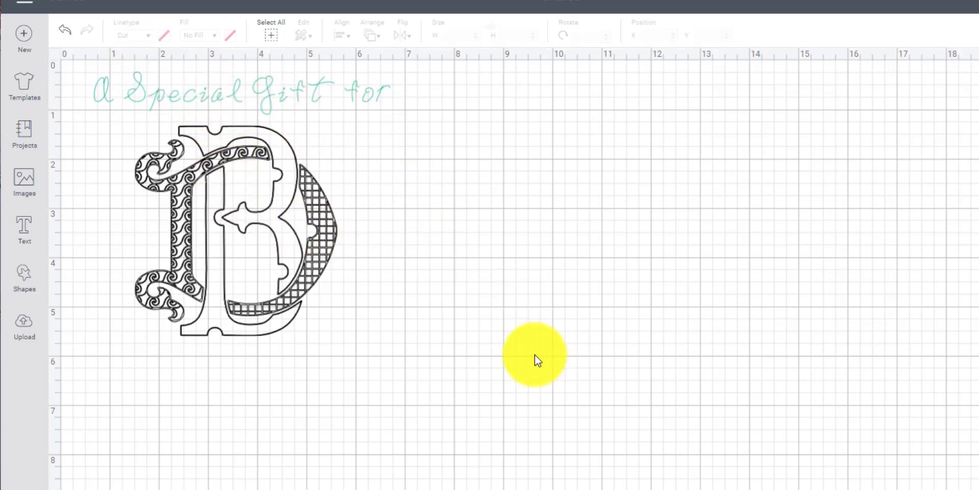
left_click_drag(522, 354, 83, 66)
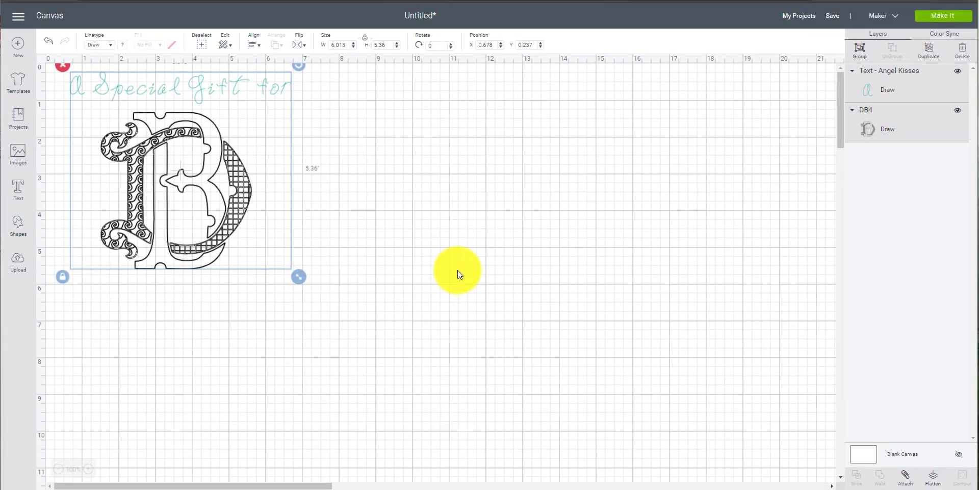
left_click(909, 478)
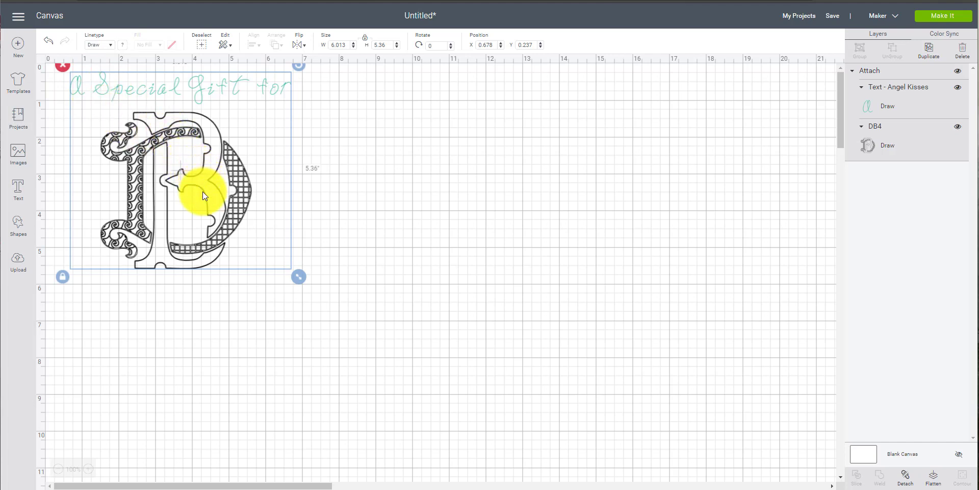
key("ctrl+z")
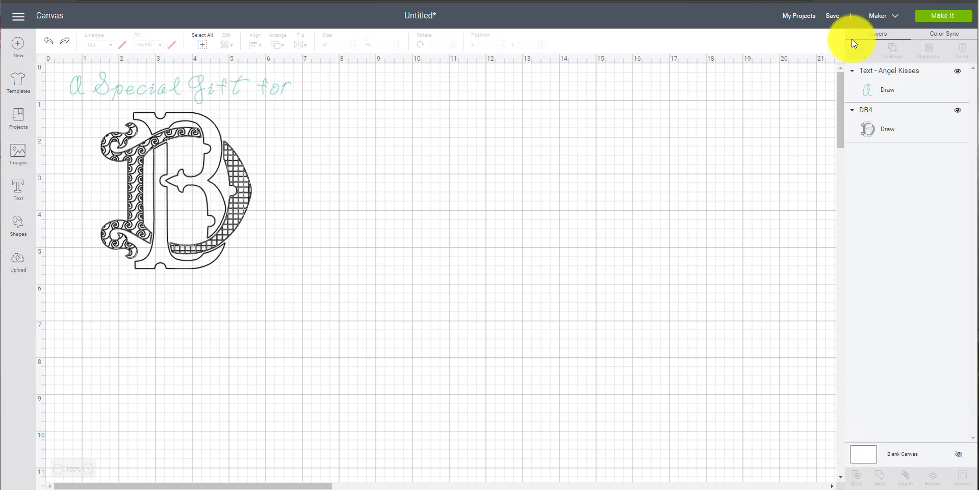
- Preview how the unattached text and monogram are laid out on the mat, and return to the canvas
left_click(936, 22)
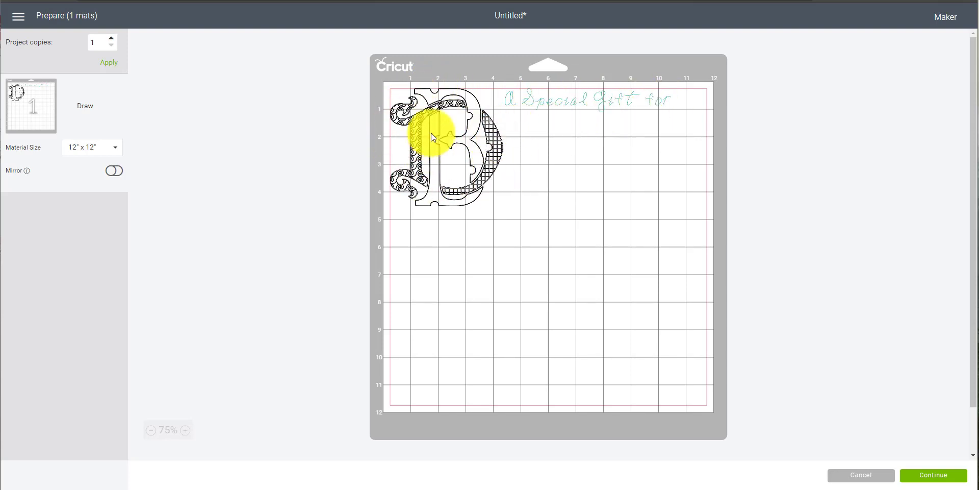
left_click(855, 480)
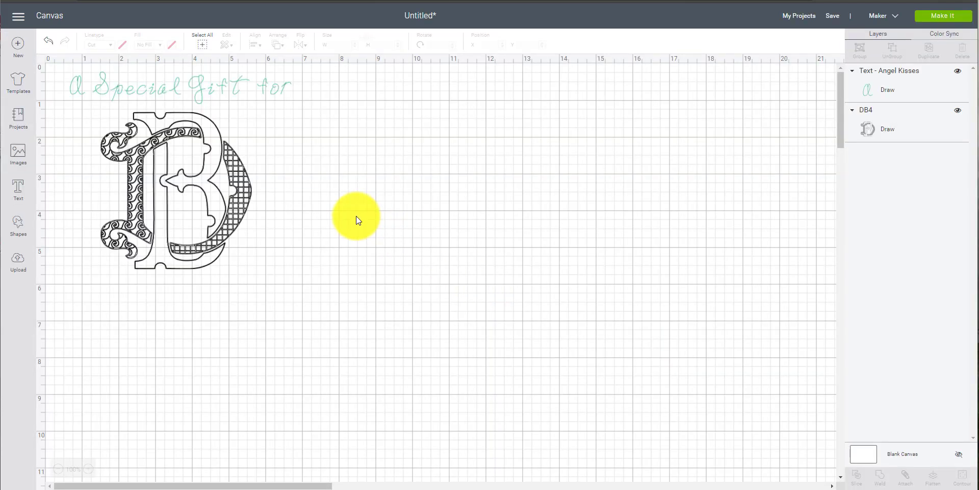
- Attach the text and monogram to each other, and check their layout in the mat preview
left_click_drag(363, 309, 53, 51)
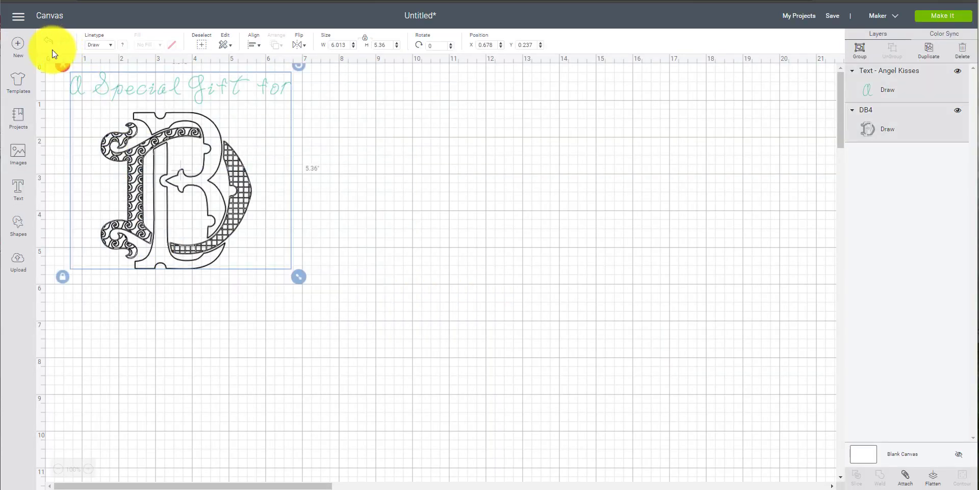
left_click(906, 477)
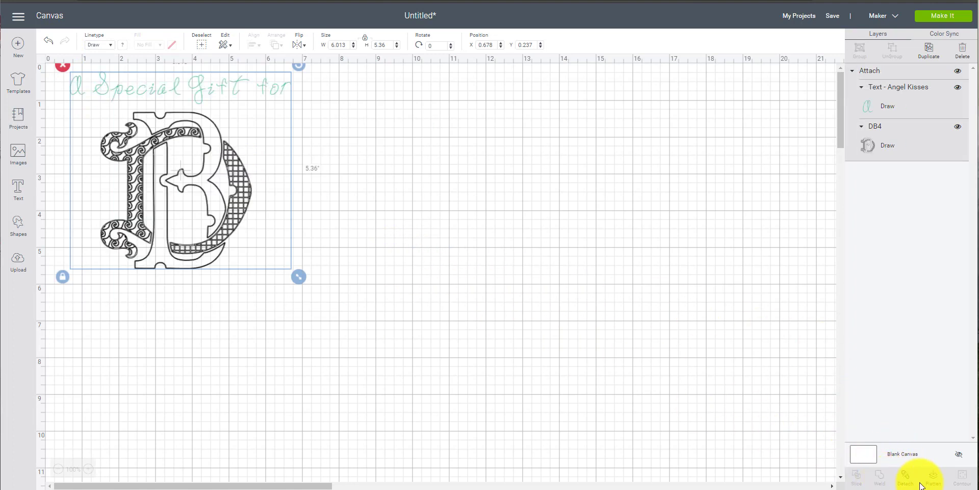
left_click(942, 20)
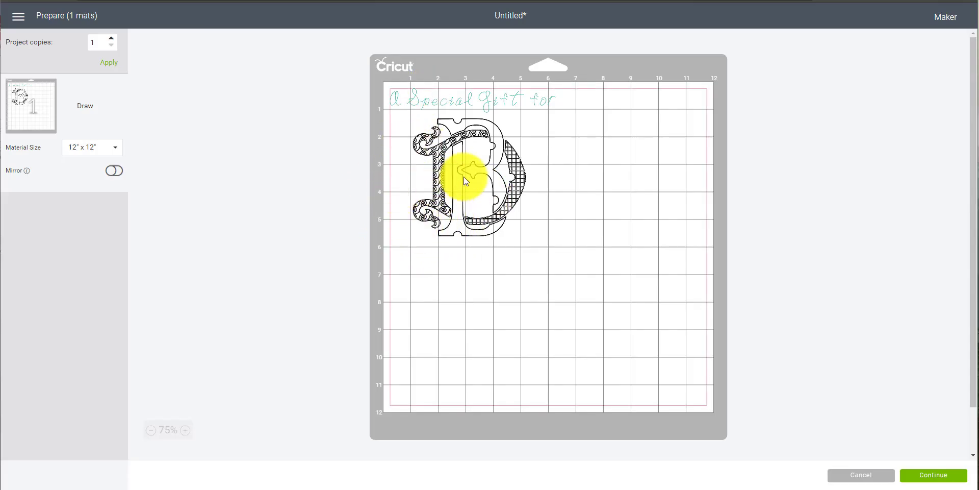
left_click(832, 466)
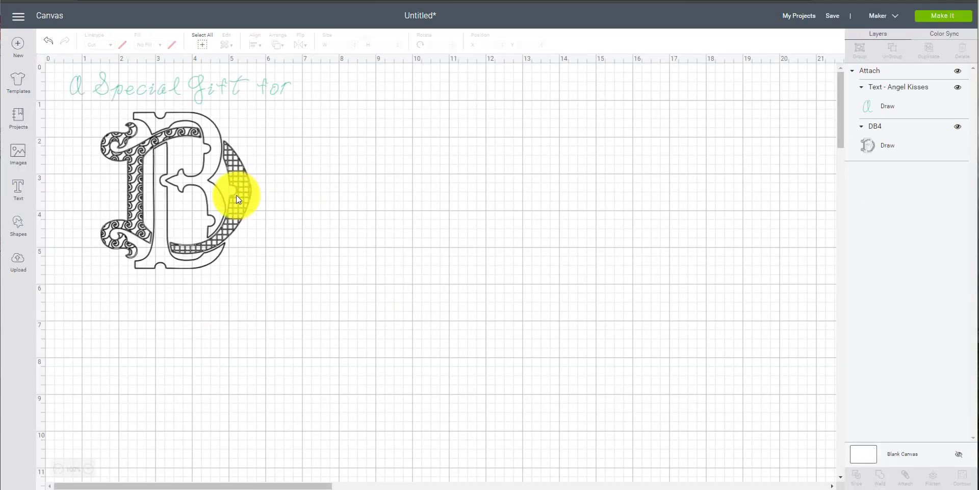
left_click(237, 195)
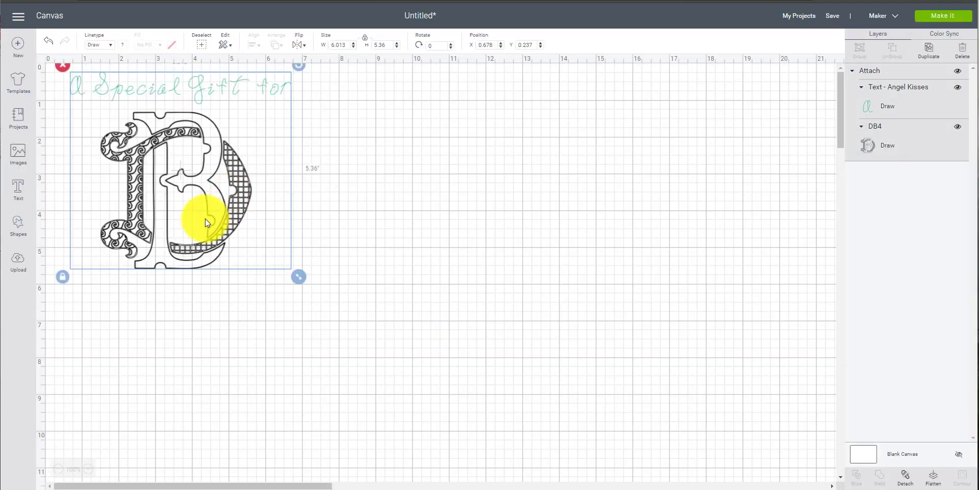
- Insert the second recently uploaded monogram image, DB2, onto the canvas
left_click(17, 262)
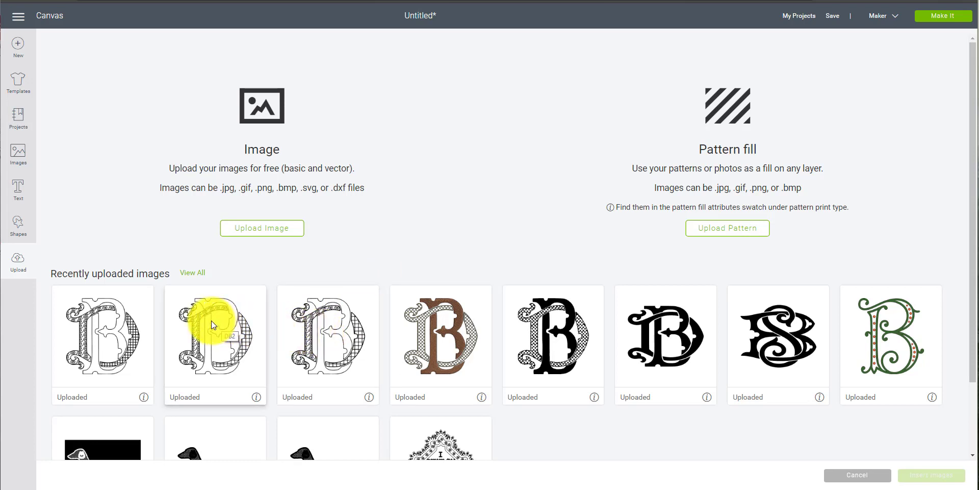
left_click(228, 323)
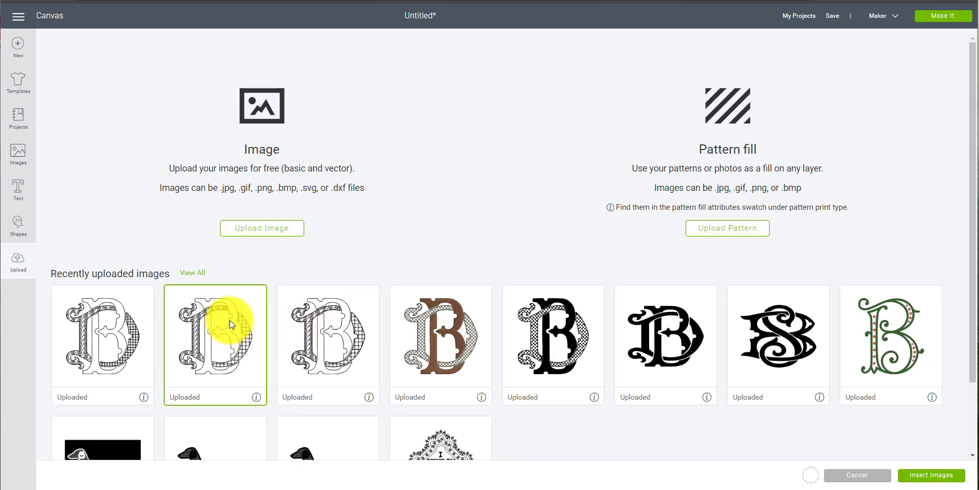
left_click(926, 475)
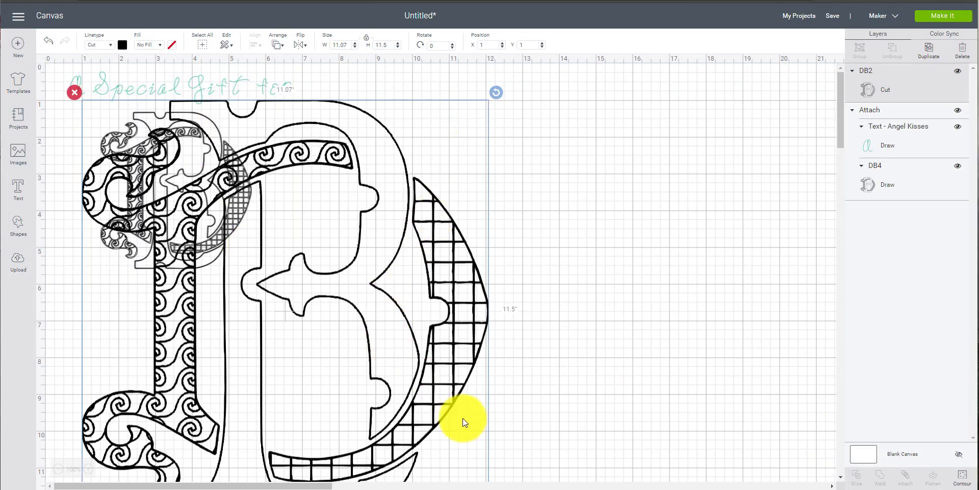
- Place the DB2 monogram clear of the attached design at about X 4.986, Y 5.125, and resize it to about 9.493 by 9.861 inches
left_click_drag(840, 126, 836, 155)
left_click_drag(498, 388, 319, 182)
left_click_drag(311, 142, 430, 274)
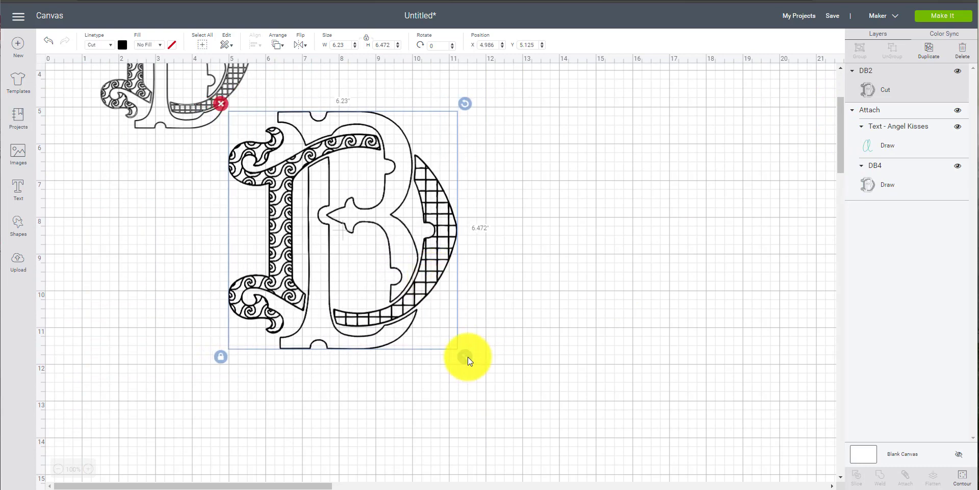
left_click_drag(466, 357, 623, 487)
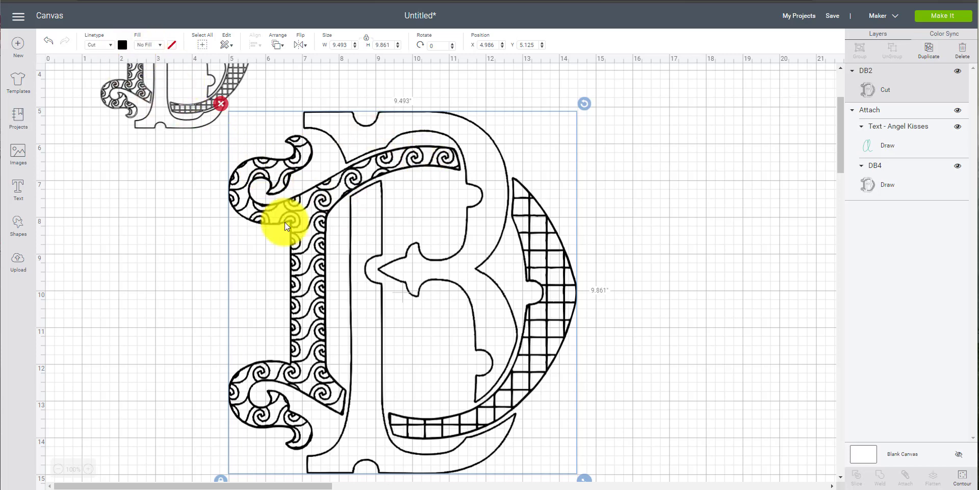
- Set the DB2 monogram to Draw, and try it at about 2.701 by 2.806 inches and about 6.725 by 6.986 inches
left_click(108, 44)
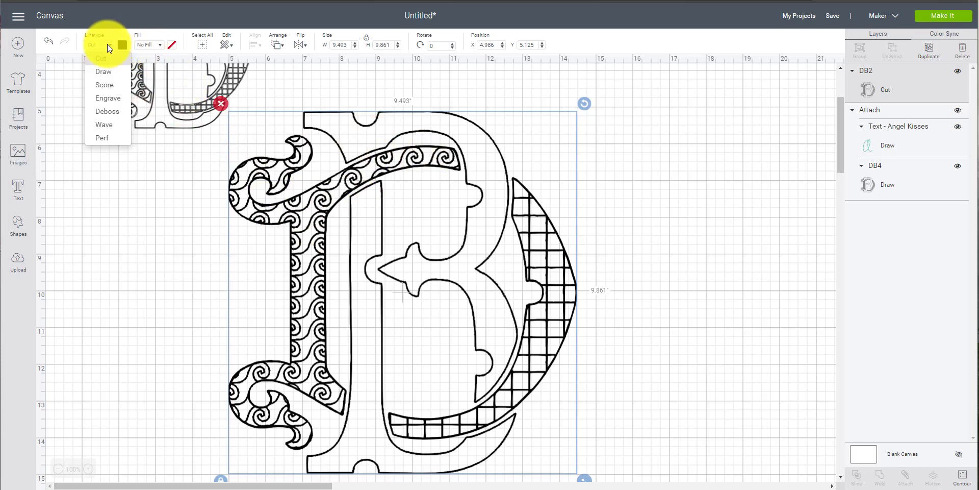
left_click(107, 72)
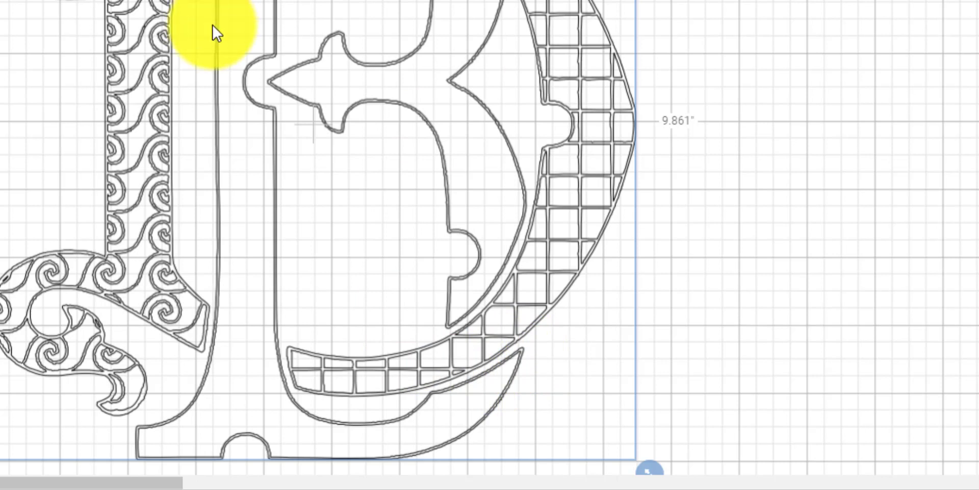
left_click_drag(163, 54, 171, 0)
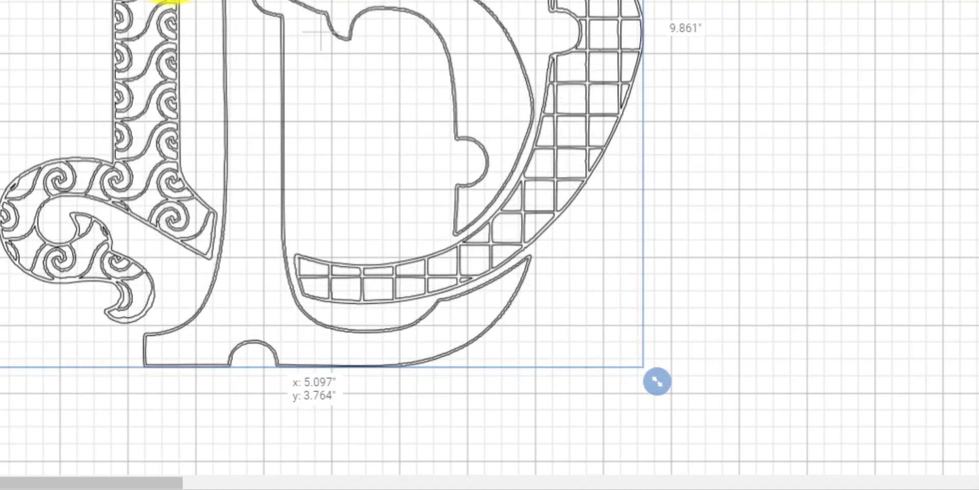
left_click_drag(654, 382, 330, 157)
left_click_drag(315, 106, 338, 228)
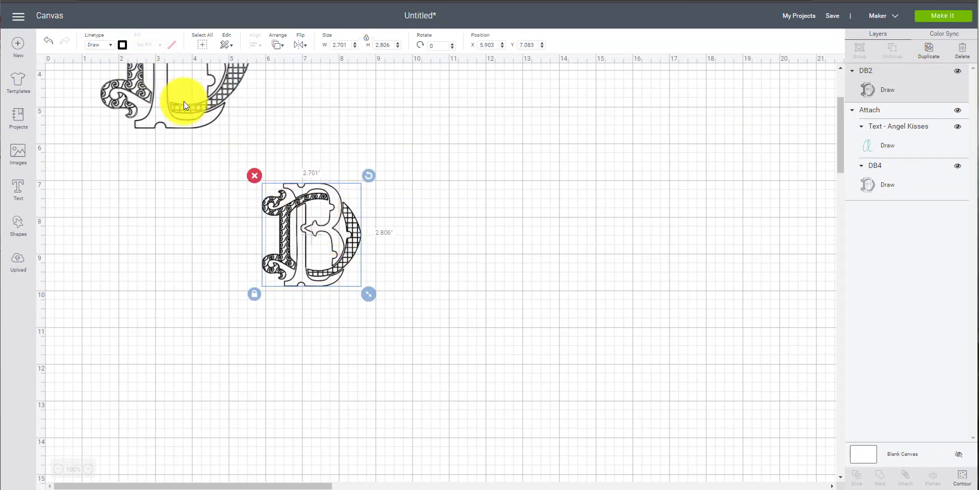
left_click_drag(369, 296, 514, 401)
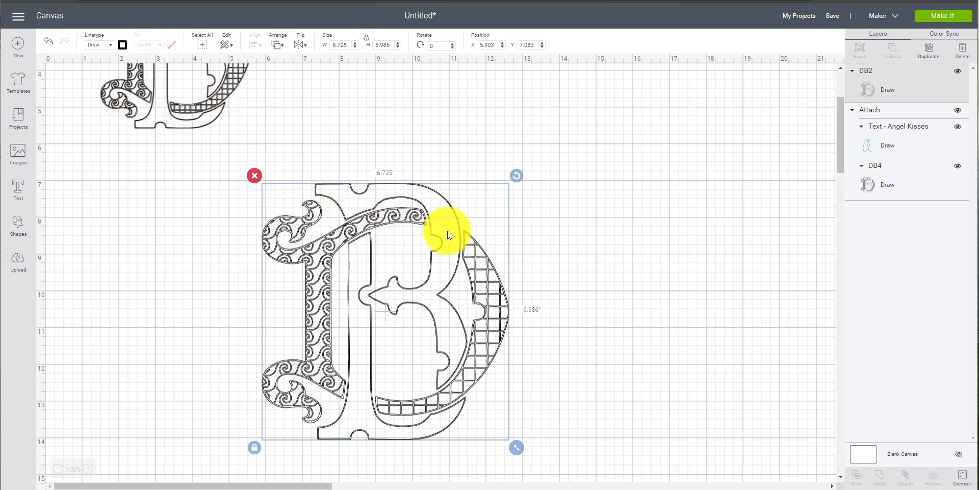
- Delete the DB2 monogram, and move the attached text and monogram design to about X 0.414, Y 0.196
left_click(255, 175)
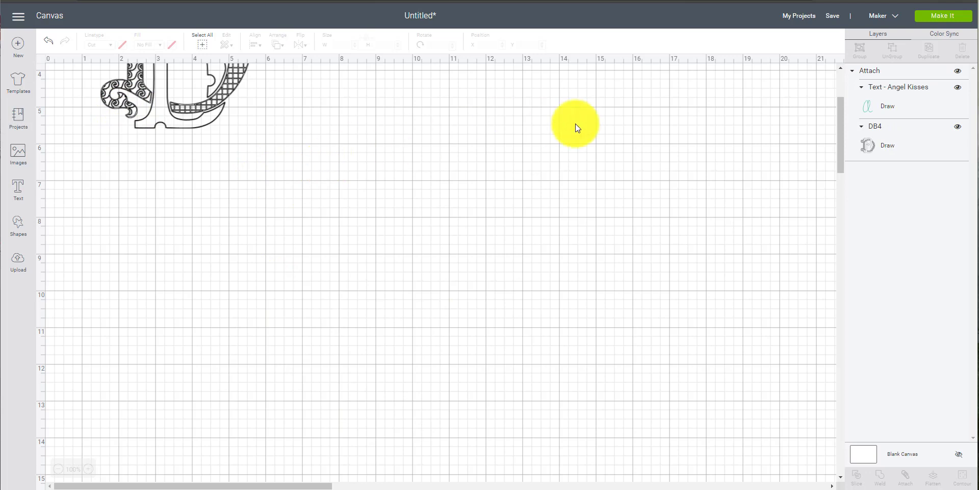
left_click_drag(838, 126, 839, 92)
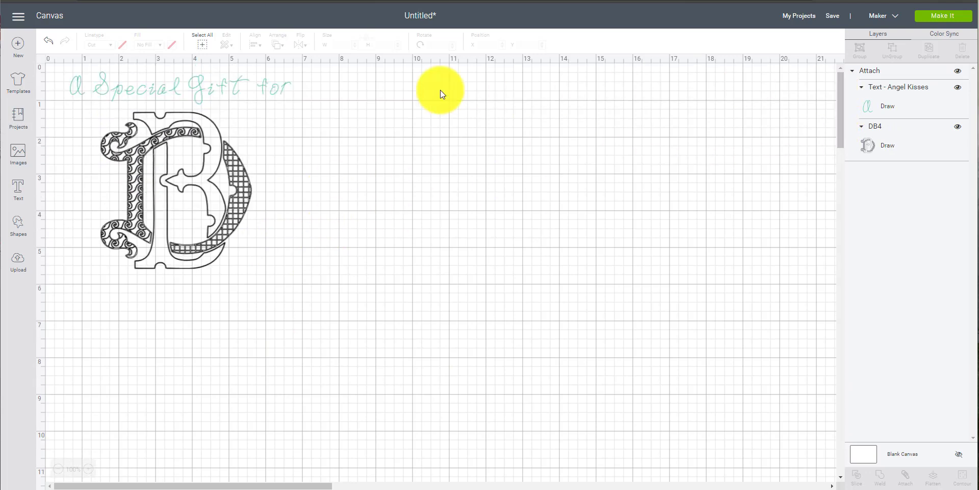
left_click(197, 113)
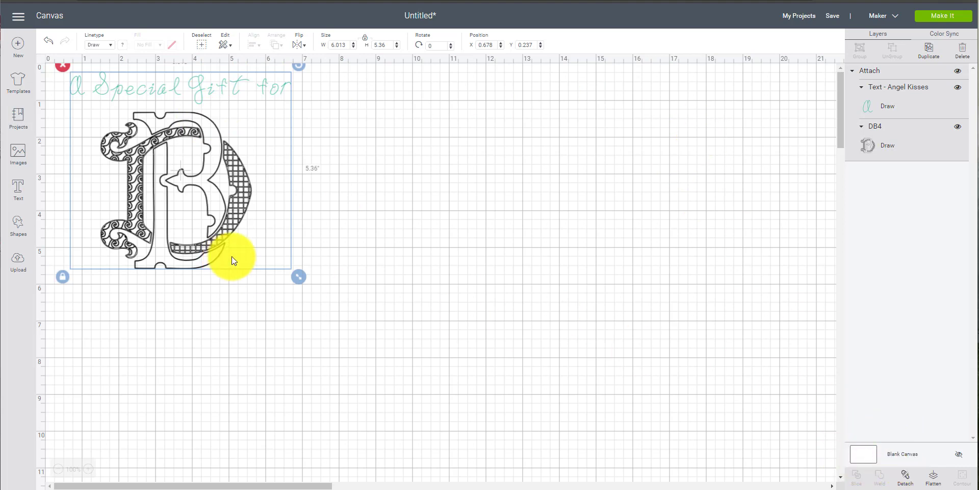
mouse_move(225, 206)
left_mouse_down()
mouse_move(327, 251)
mouse_move(204, 210)
mouse_move(221, 207)
left_mouse_up()
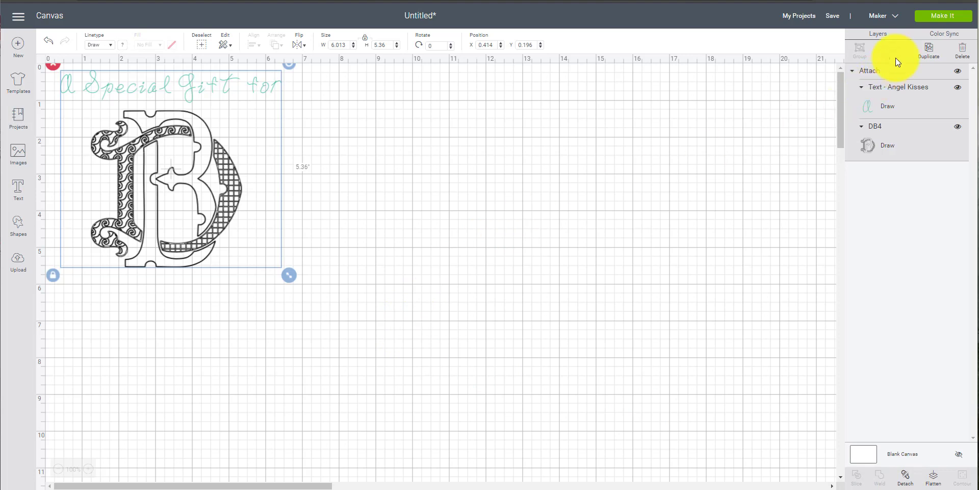
- Preview the attached design on the mat, and try moving it about an inch in from the mat's upper-left corner
left_click(929, 17)
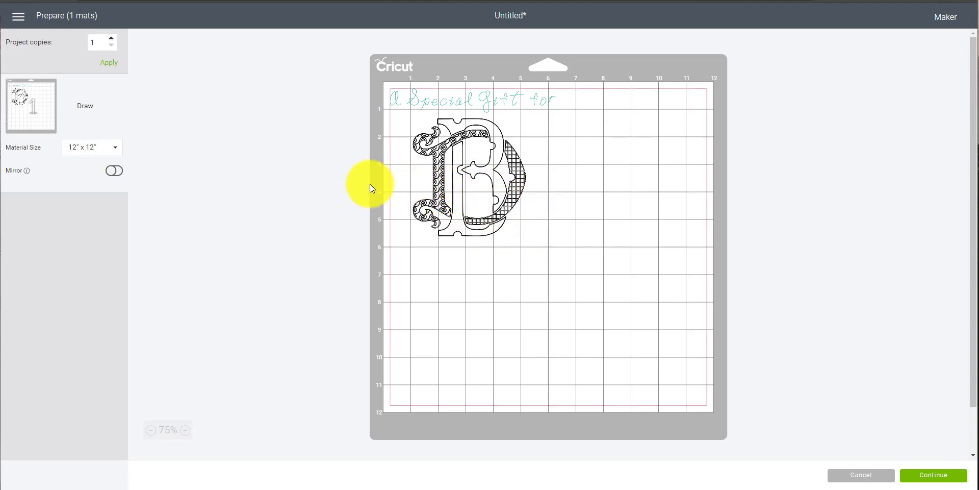
left_click(511, 174)
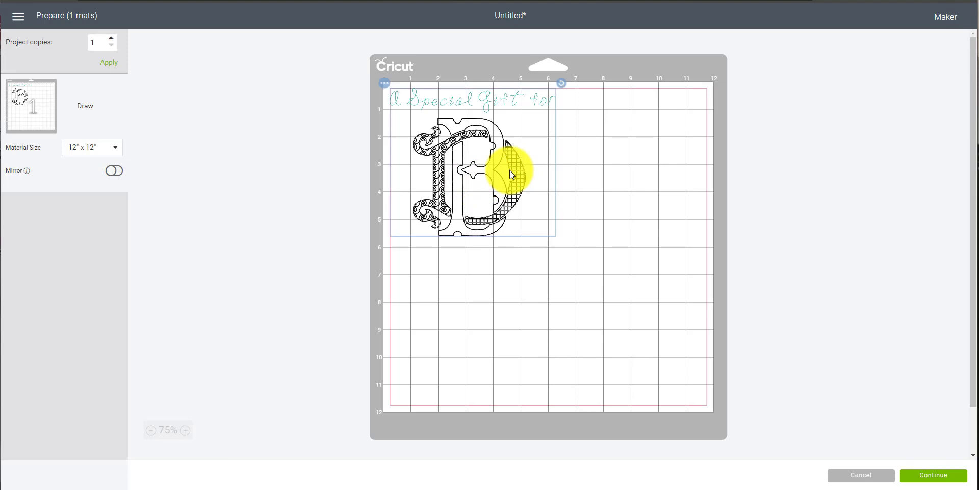
left_click_drag(509, 170, 513, 170)
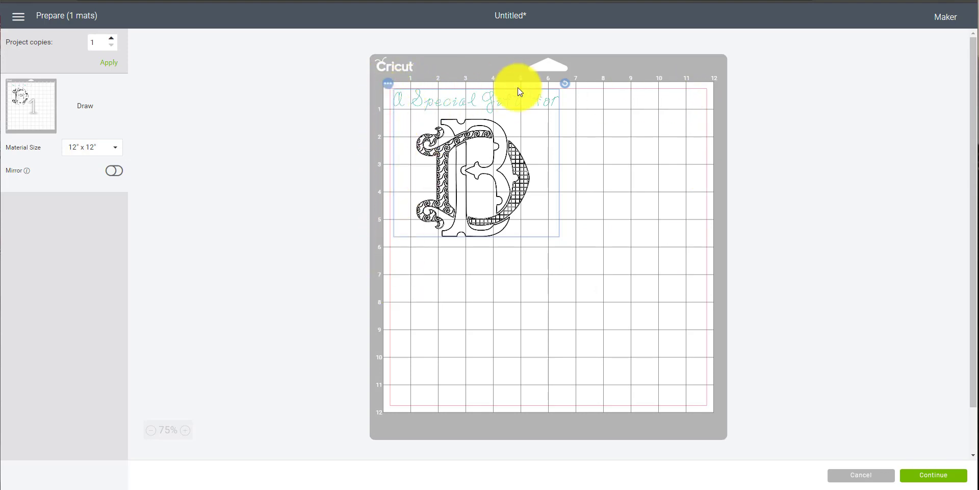
left_click_drag(477, 149, 495, 174)
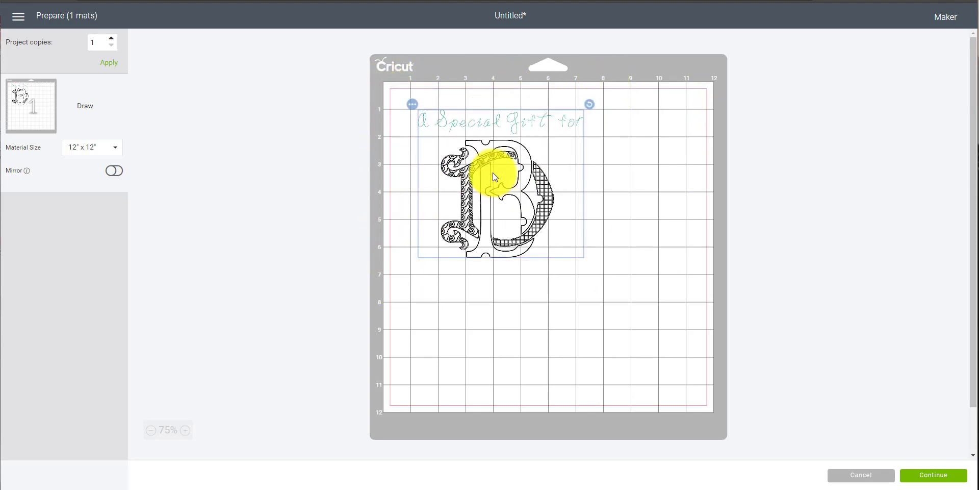
- Try rotating the design a quarter turn counterclockwise on the mat and placing it against the upper-left margins
left_click_drag(591, 103, 447, 123)
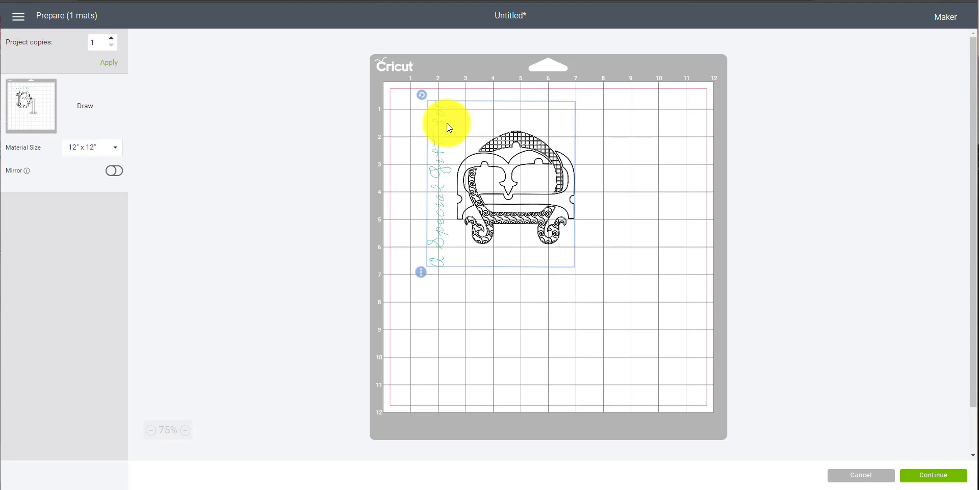
left_click_drag(540, 159, 504, 148)
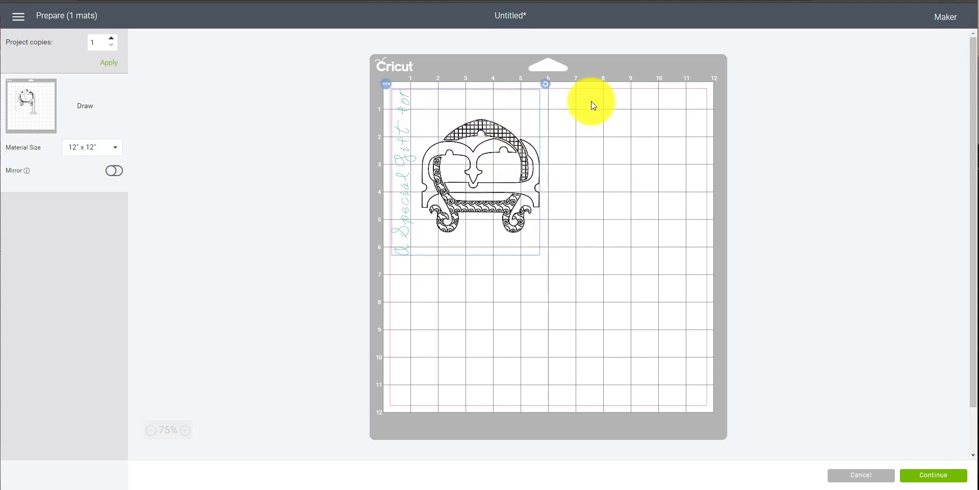
left_click(571, 149)
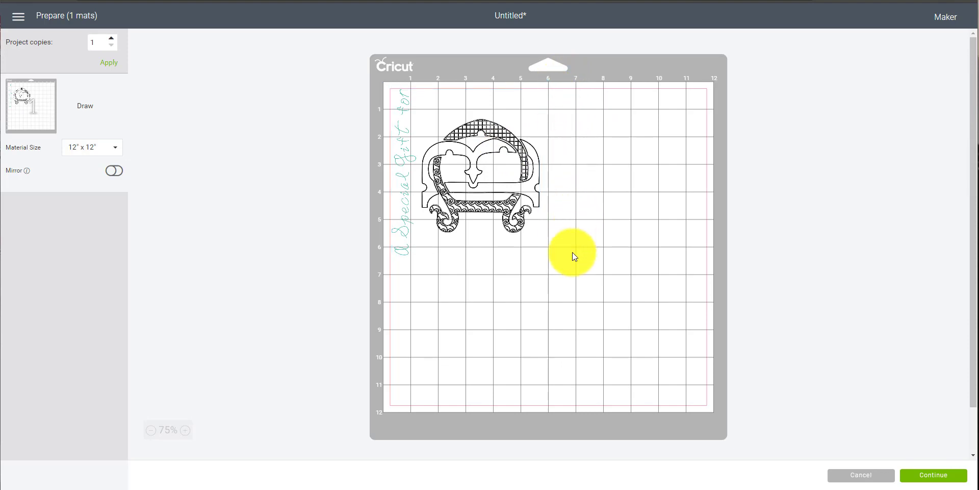
- Check the rotated design's placement options on the mat, and return to the canvas
left_click(536, 194)
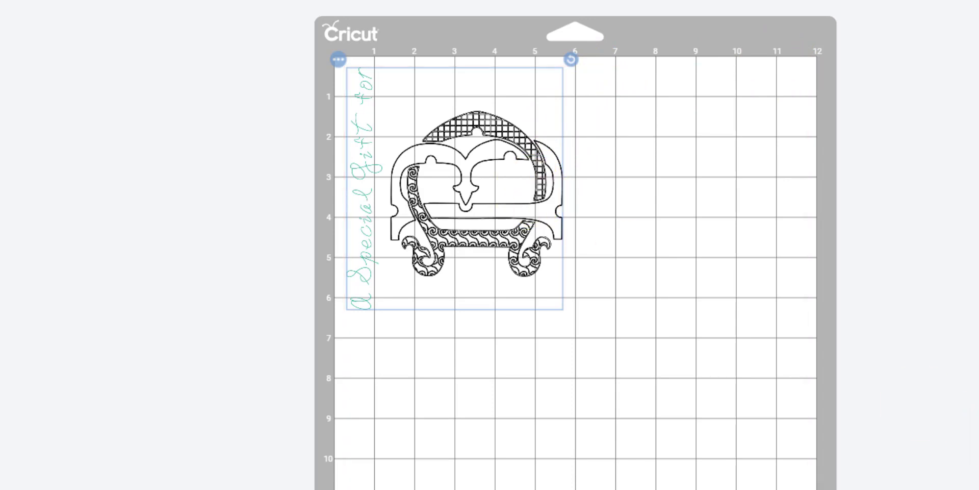
left_click(339, 59)
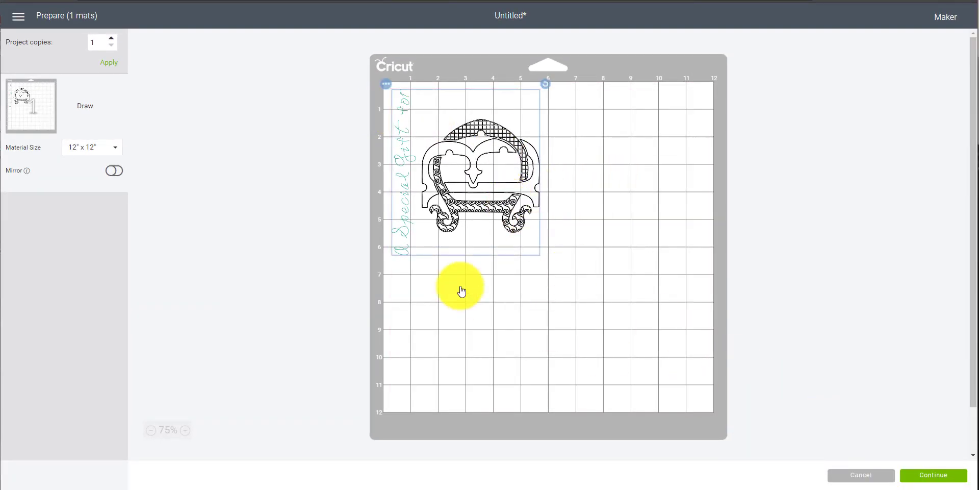
key("Escape")
left_click(213, 169)
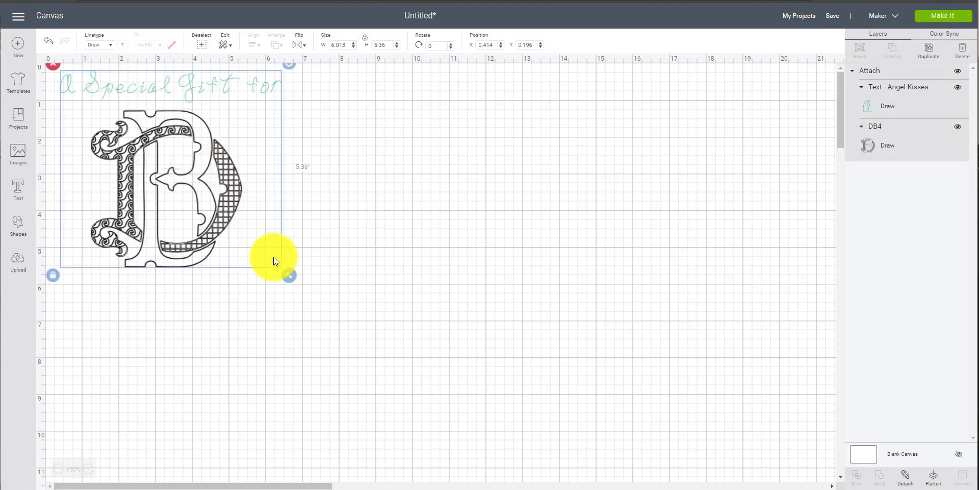
- Resize the attached design to about 4.902 by 4.37 inches, rotate it to about 270.27 degrees, and place it at about X 0.103, Y 0.045
left_click_drag(288, 275, 246, 228)
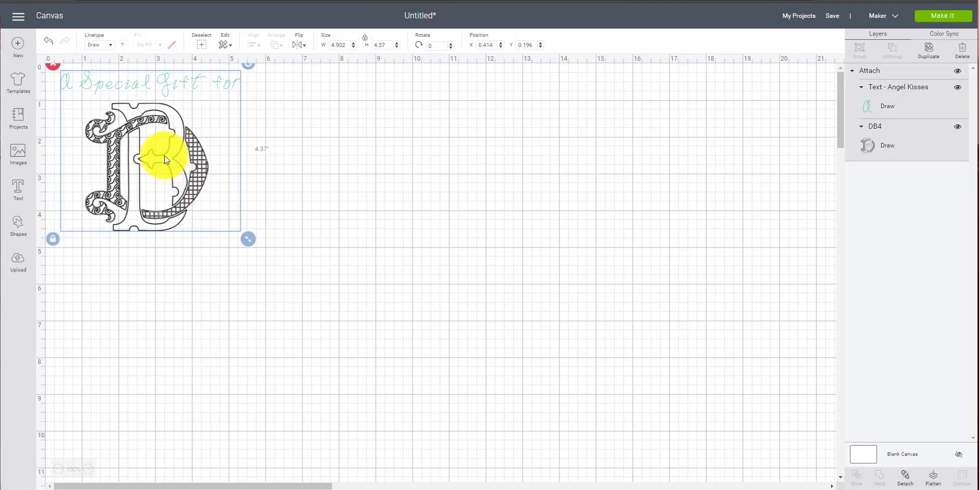
left_click_drag(202, 127, 271, 192)
left_click_drag(317, 127, 164, 155)
left_click_drag(243, 205, 152, 145)
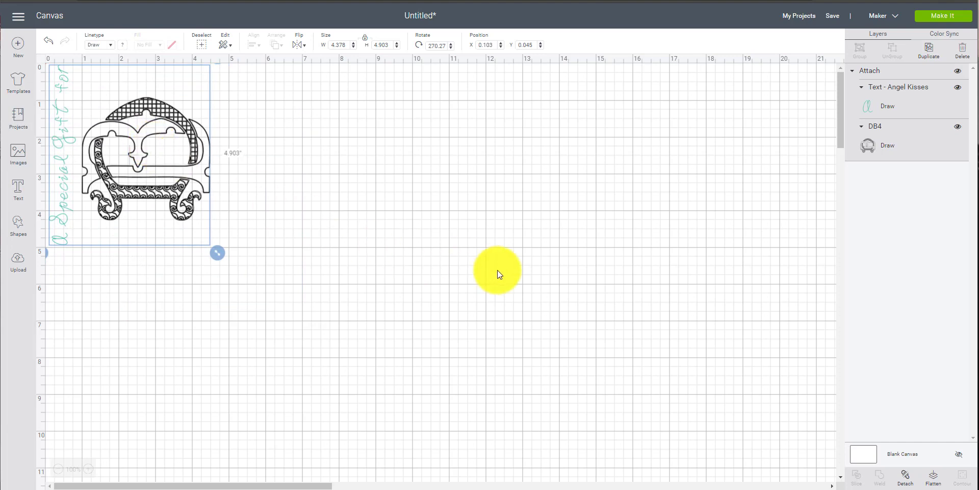
left_click(510, 277)
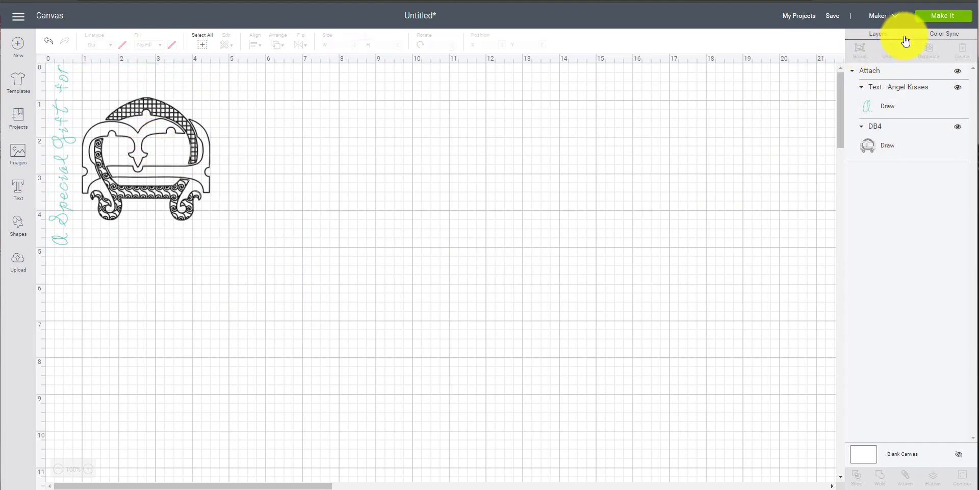
- Send the canvas design to the mat, shift it slightly in from the left margin, and continue to the machine setup
left_click(941, 16)
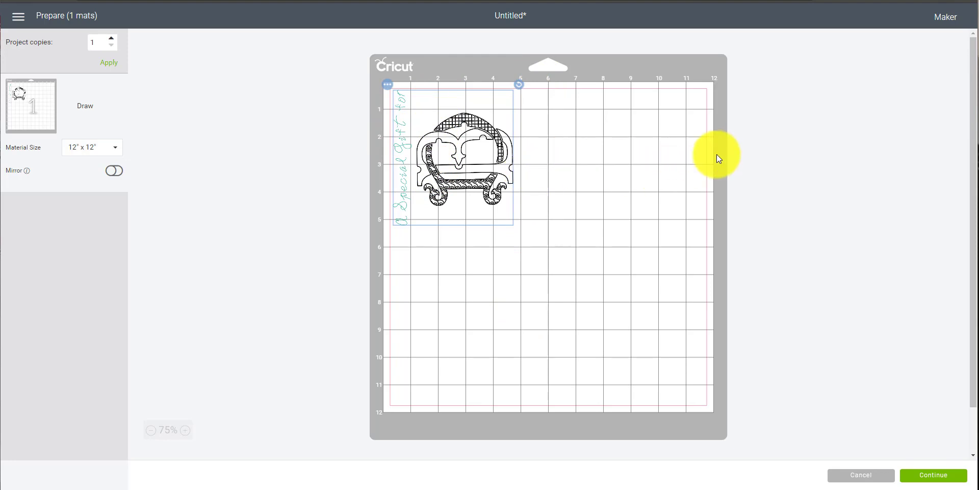
left_click_drag(479, 134, 483, 134)
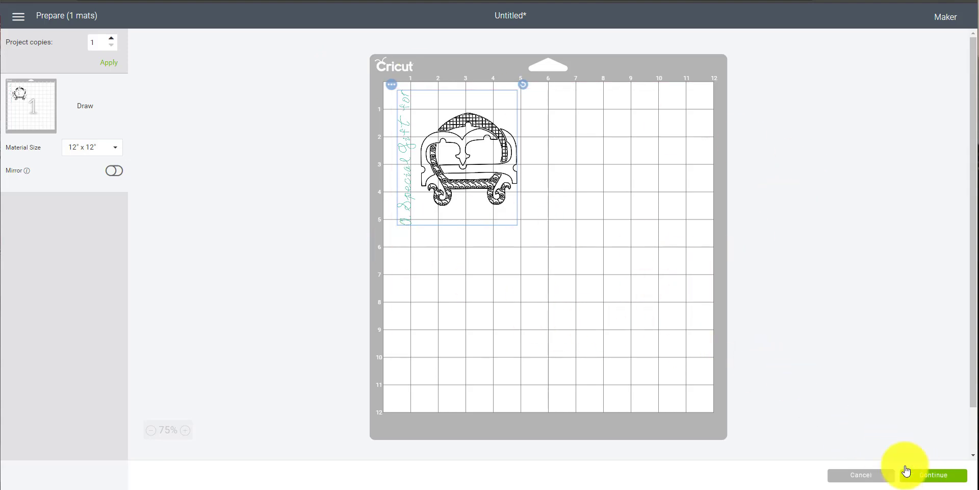
left_click(918, 477)
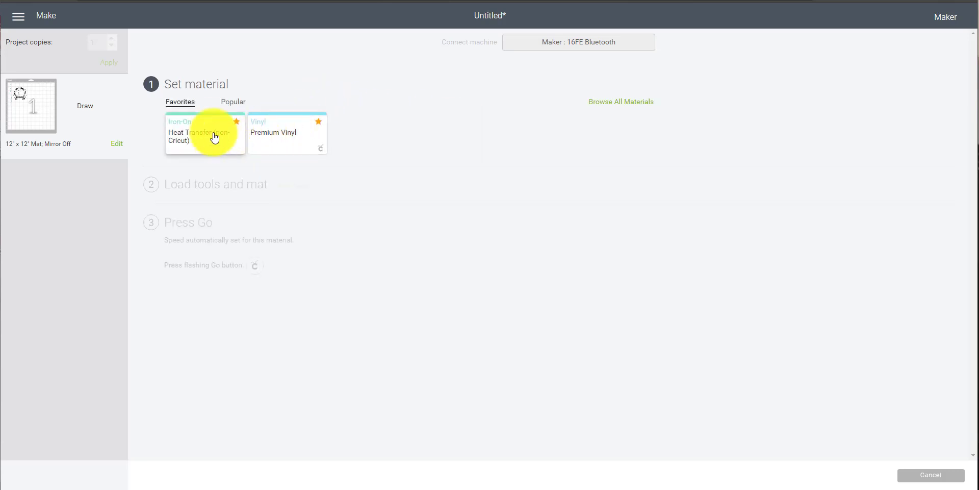
- Set the material to Light Cardstock – 60 lb (163 gsm) from the full materials list
left_click(623, 104)
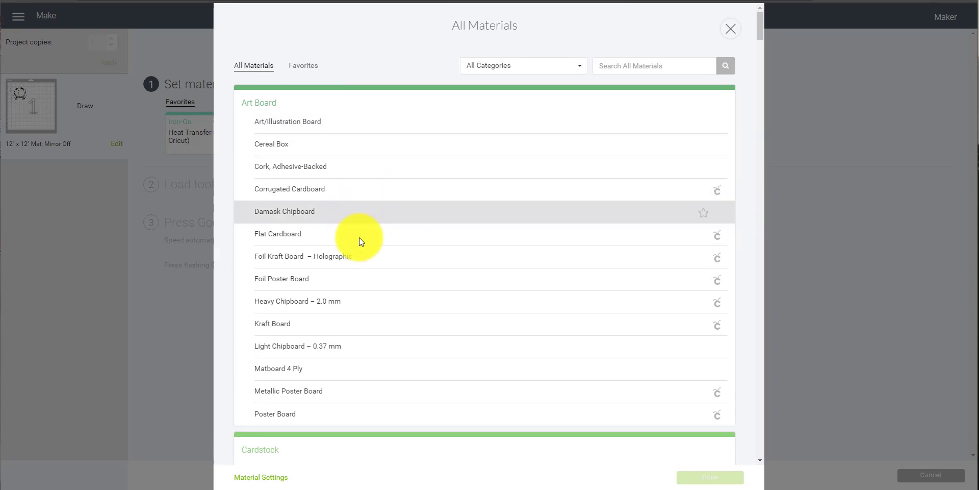
scroll(358, 257, "down", 3)
scroll(357, 260, "down", 2)
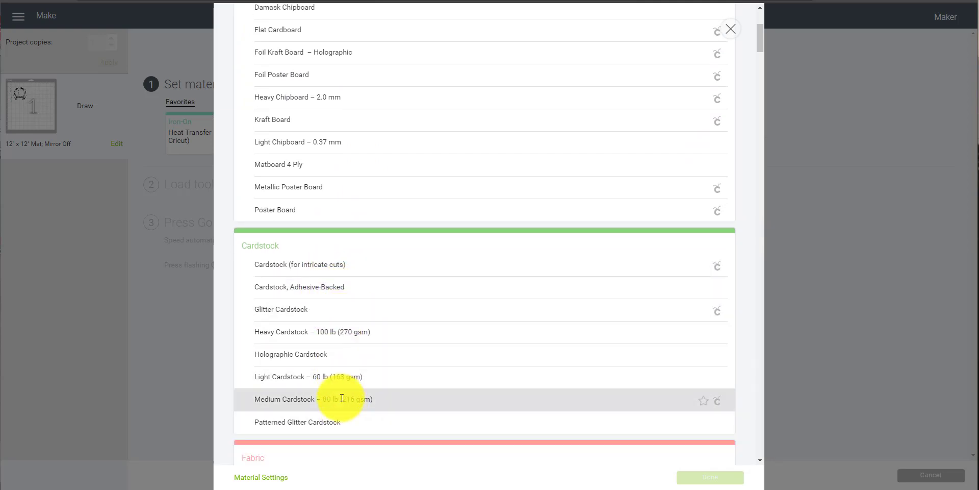
left_click(338, 378)
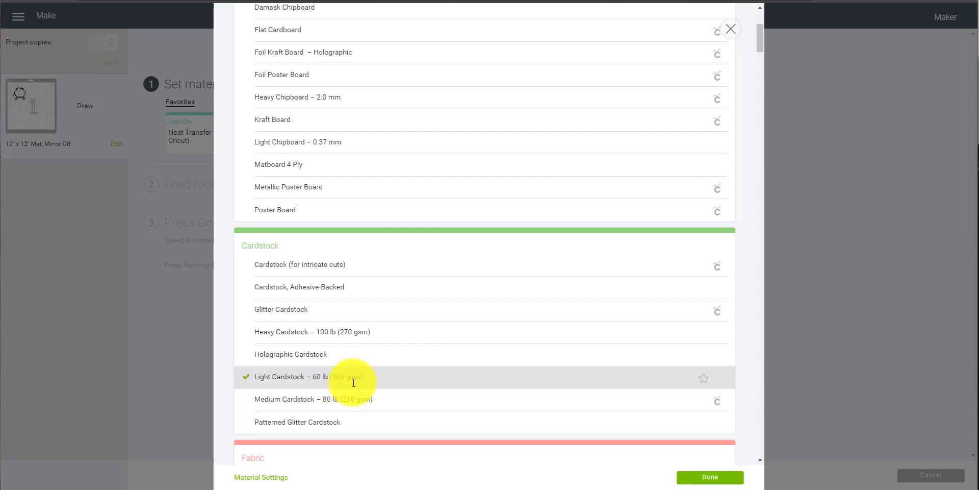
left_click(709, 480)
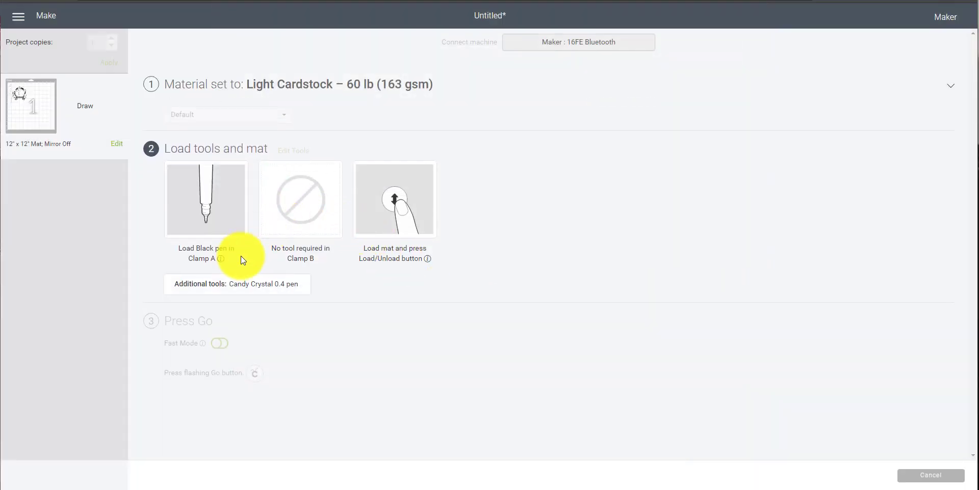